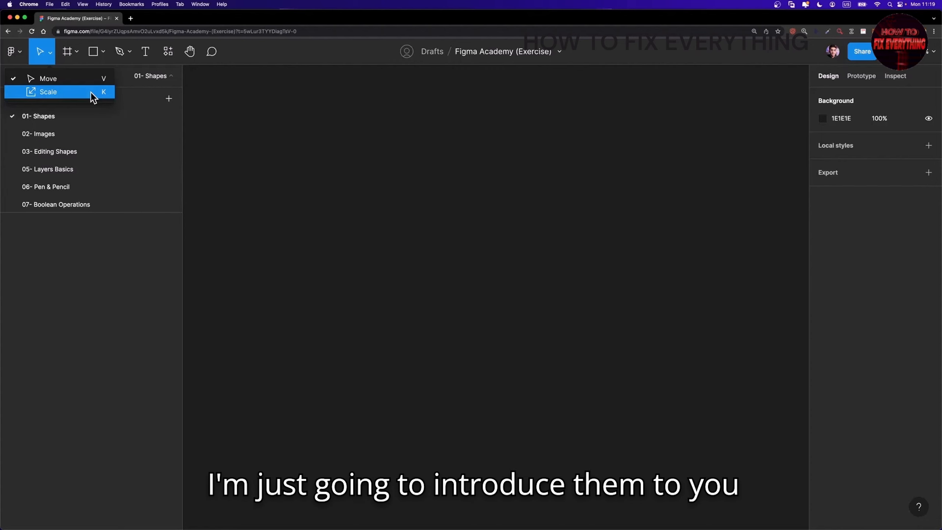
# Activate the Frame tool and examine the preset frame sizes in the Phone, Tablet and Desktop categories
pyautogui.click(68, 51)
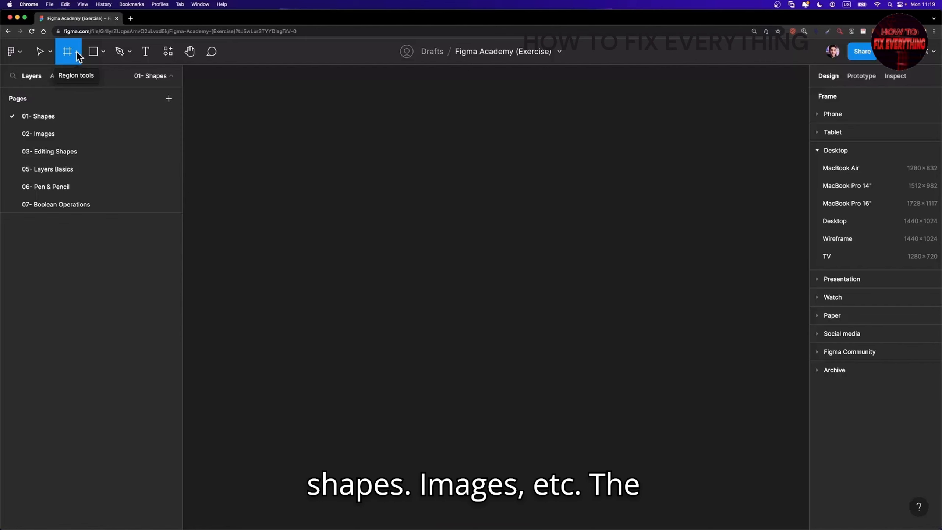
pyautogui.click(77, 53)
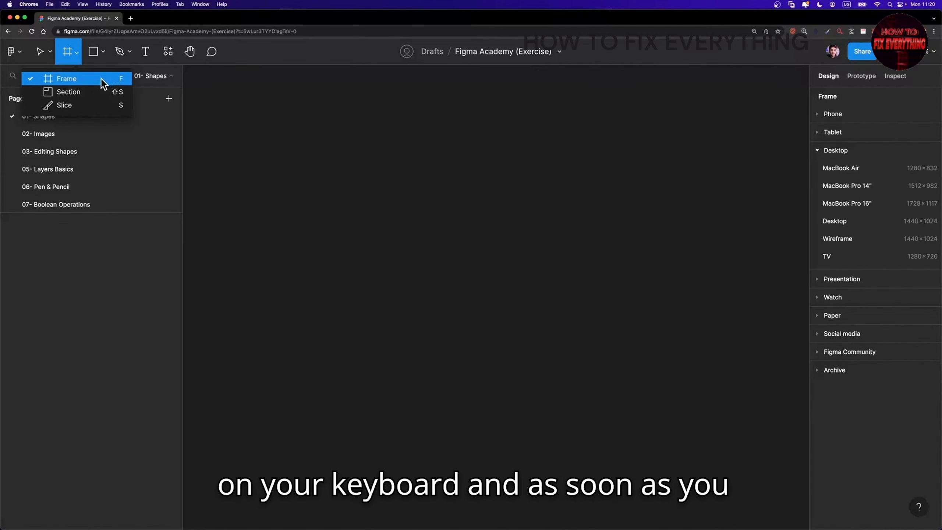
pyautogui.click(89, 78)
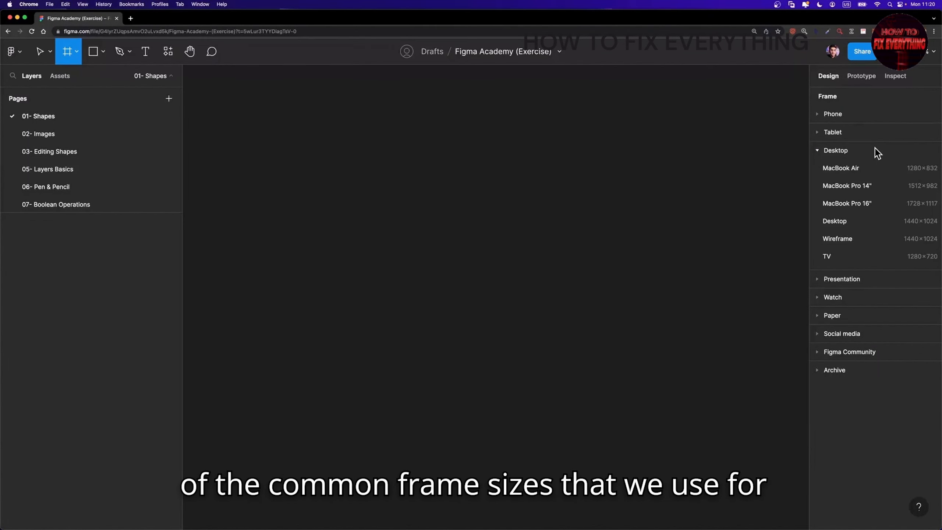
pyautogui.click(838, 116)
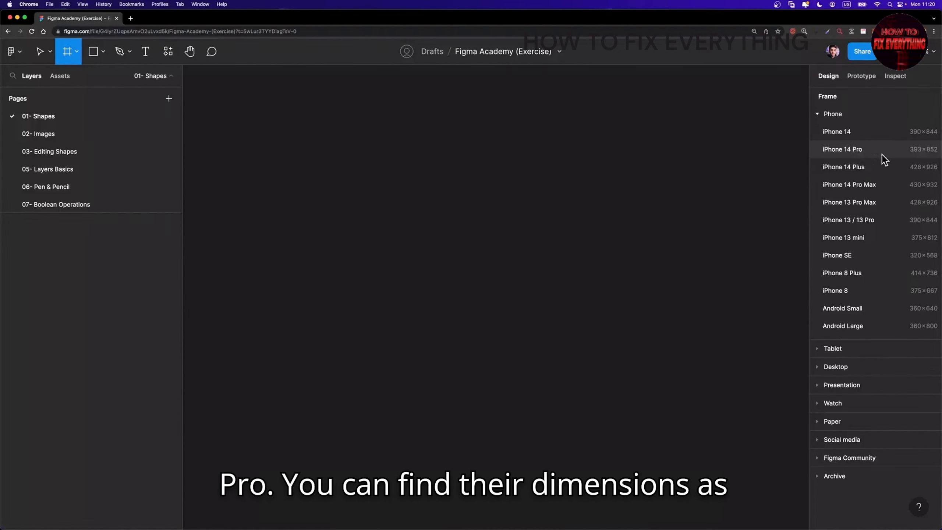
pyautogui.click(819, 113)
pyautogui.click(817, 134)
pyautogui.click(817, 138)
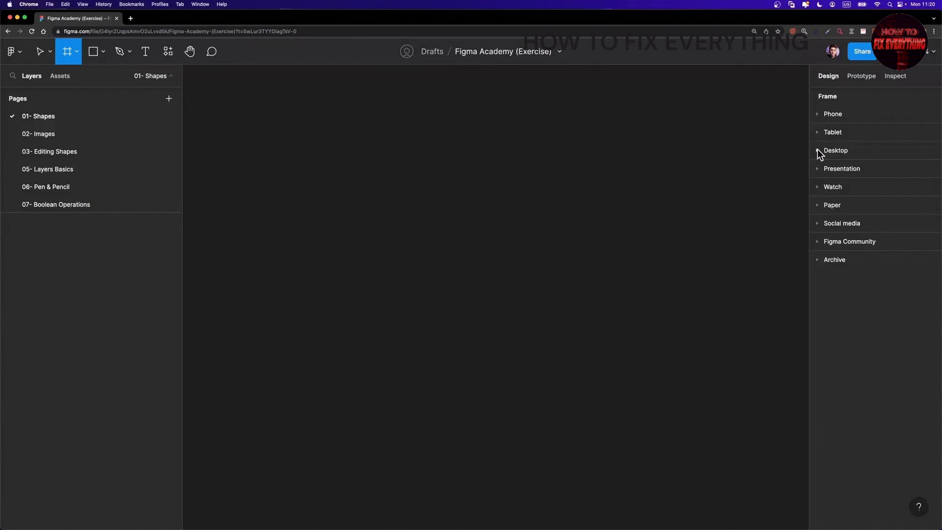
pyautogui.click(816, 149)
pyautogui.click(823, 153)
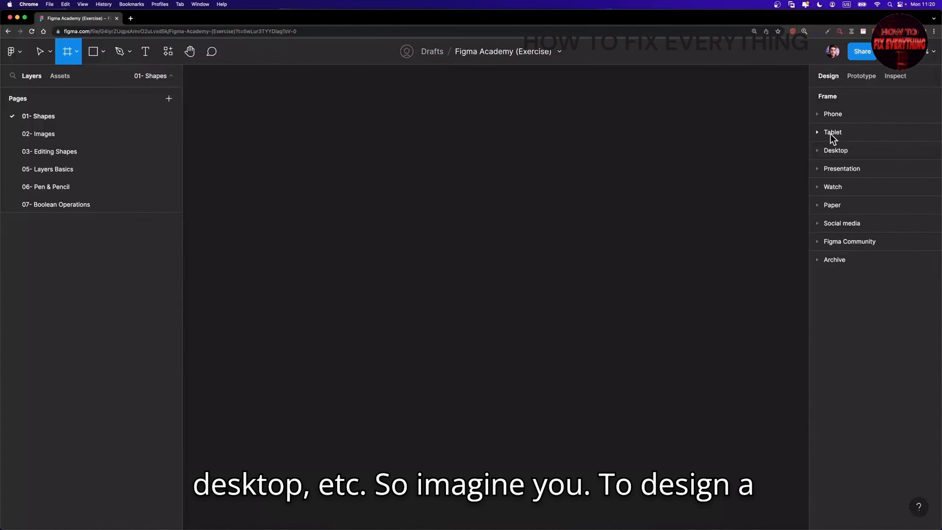
# Create a frame from the iPhone 14 phone preset, 390×844
pyautogui.click(818, 115)
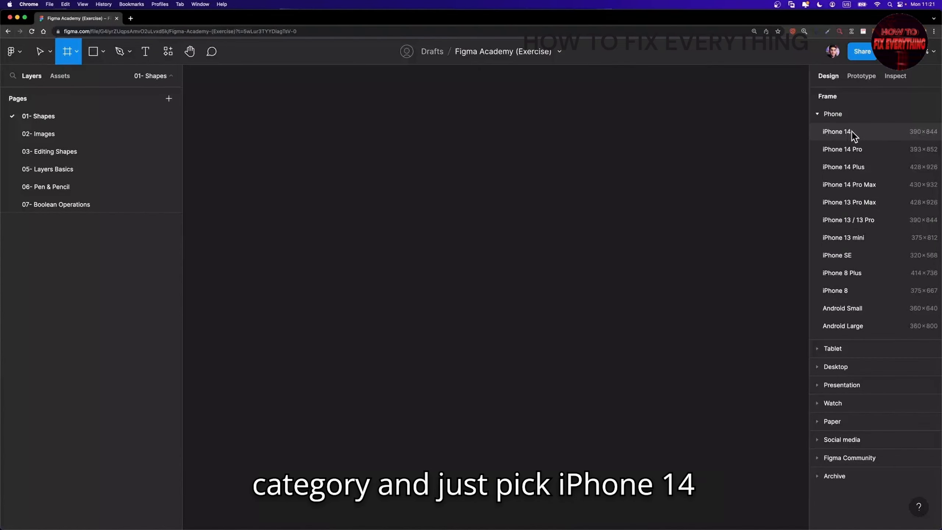
pyautogui.click(841, 132)
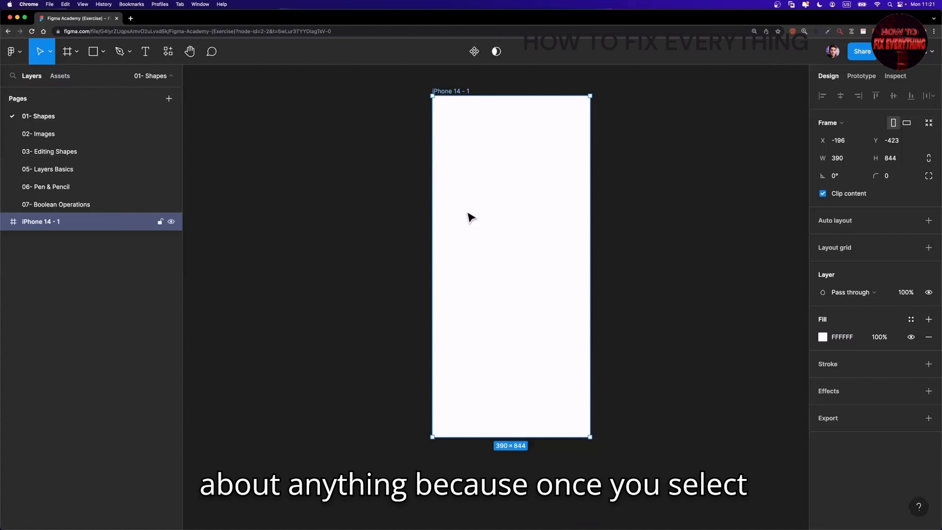
# Draw a custom frame of about 545×658 on the empty canvas to the right of the iPhone 14 frame
pyautogui.click(78, 55)
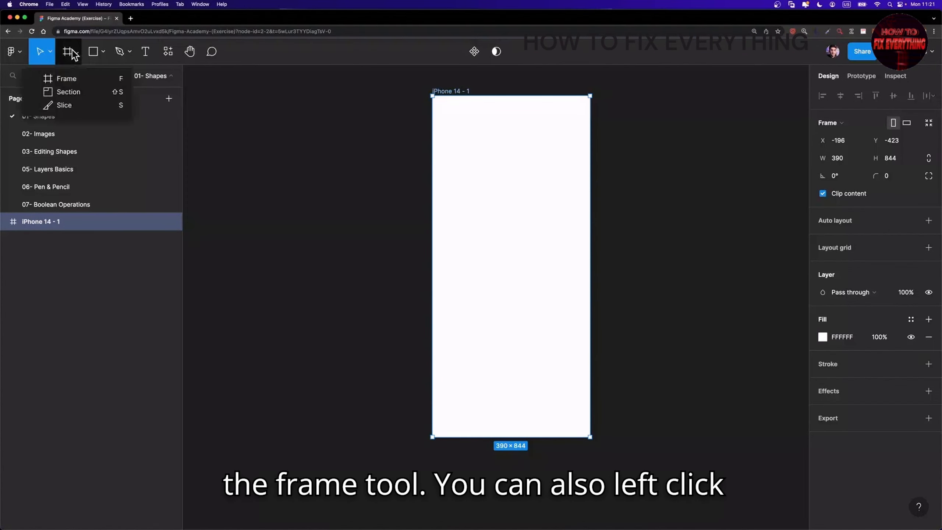
pyautogui.click(69, 78)
pyautogui.hscroll(6, 367, 132)
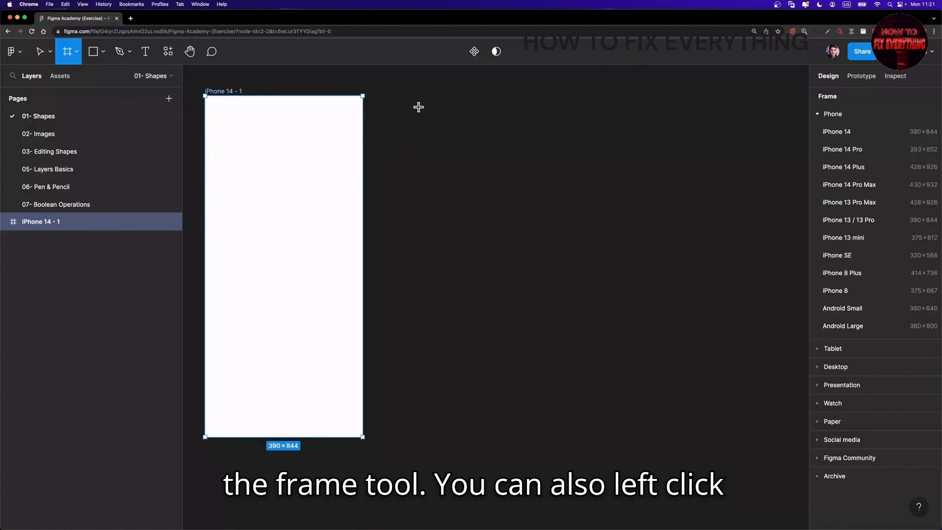
pyautogui.moveTo(419, 104); pyautogui.dragTo(639, 370)
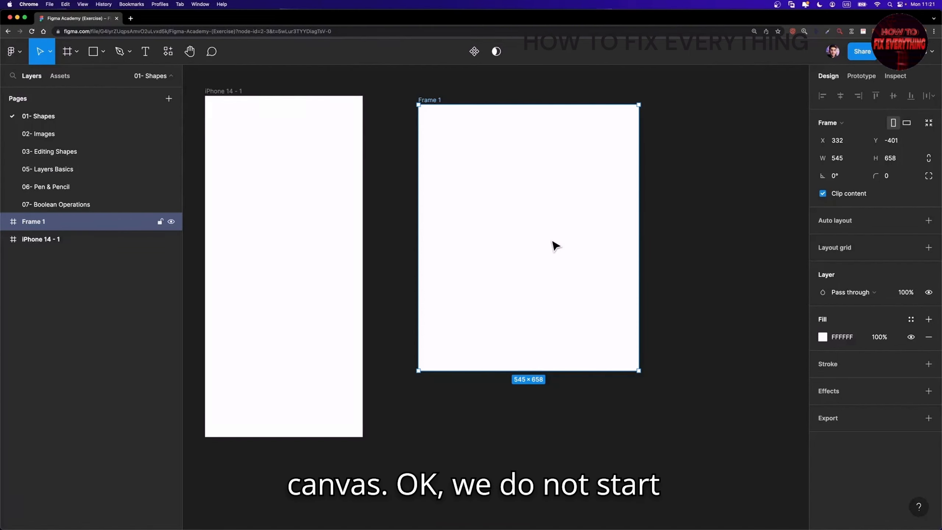
# Delete the custom frame beside the iPhone 14 frame
pyautogui.scroll(-3, 555, 245)
pyautogui.hscroll(6, 552, 246)
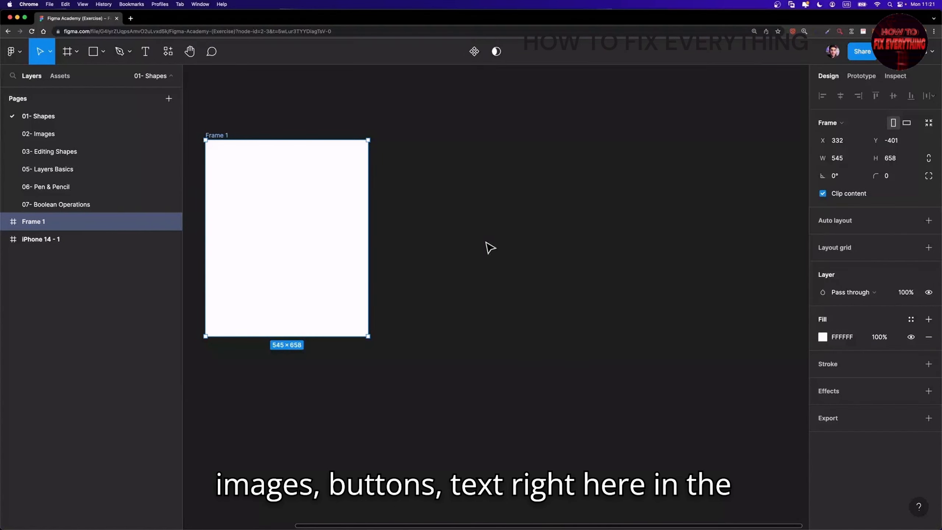
pyautogui.hscroll(-1, 493, 197)
pyautogui.hscroll(-10, 497, 202)
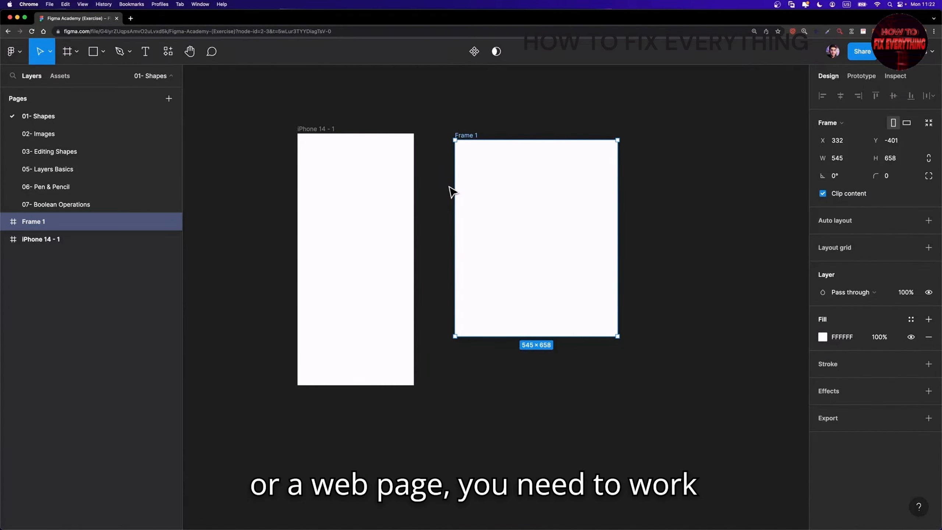
pyautogui.click(316, 130)
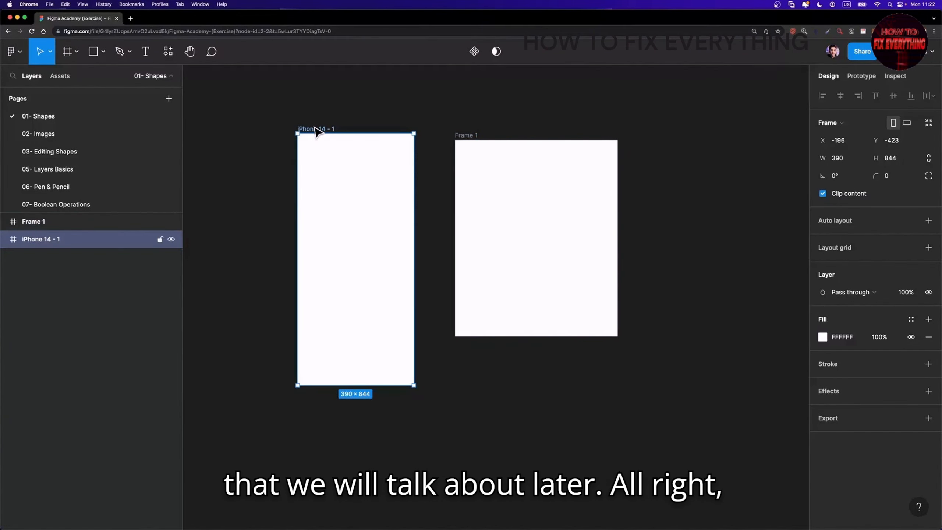
pyautogui.click(471, 136)
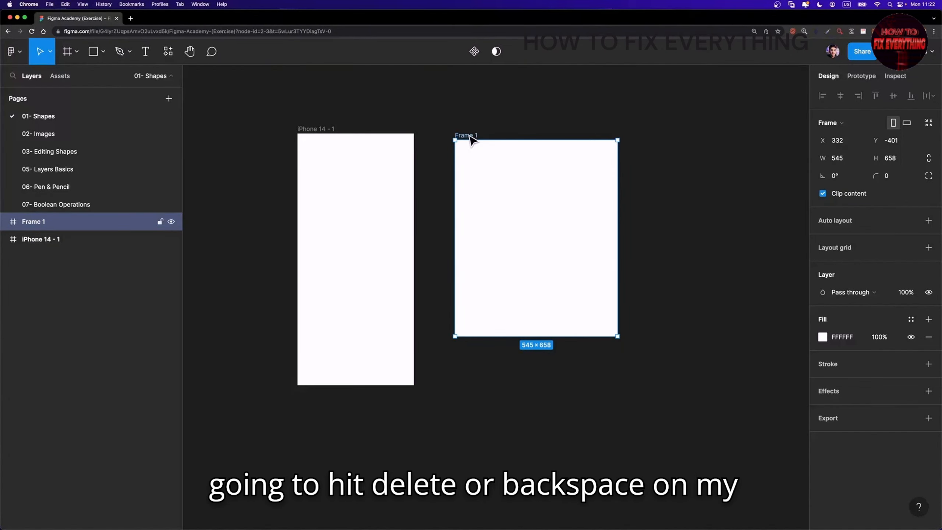
pyautogui.press('Delete')
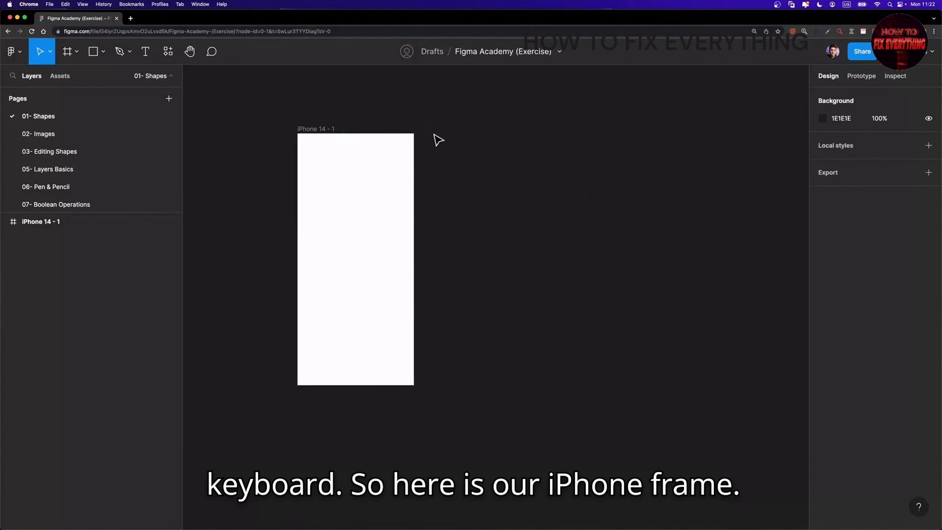
# Draw a section of about 1838×1135 enclosing the iPhone 14 frame with the Section tool
pyautogui.click(298, 148)
pyautogui.scroll(1, 321, 178)
pyautogui.scroll(2, 321, 178)
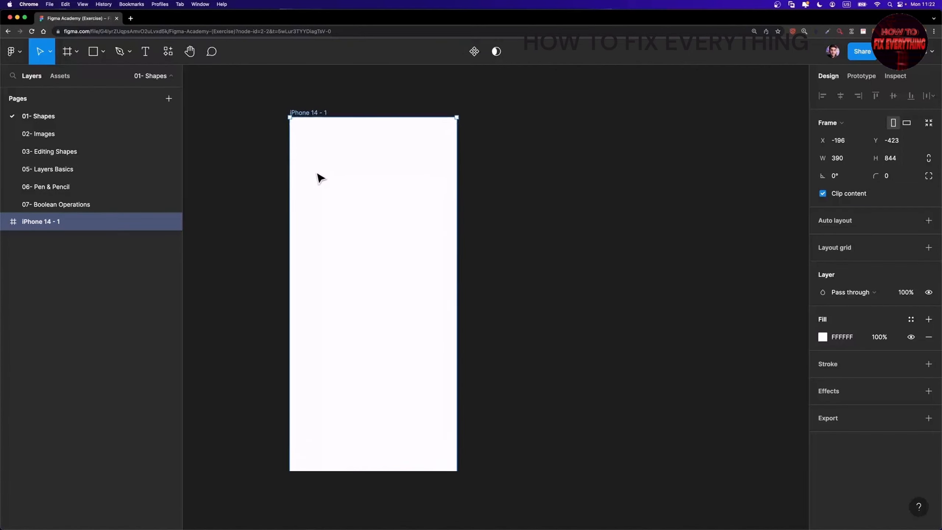
pyautogui.click(77, 53)
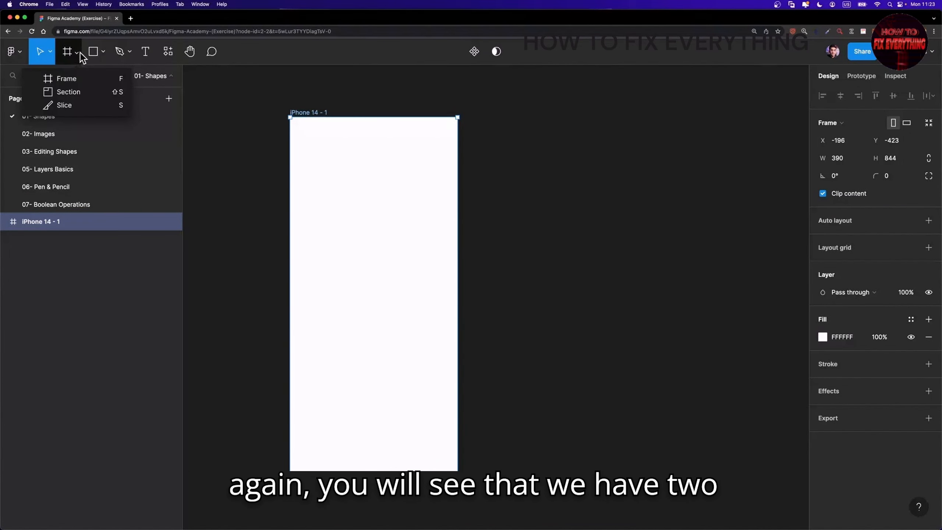
pyautogui.click(77, 92)
pyautogui.scroll(-3, 265, 149)
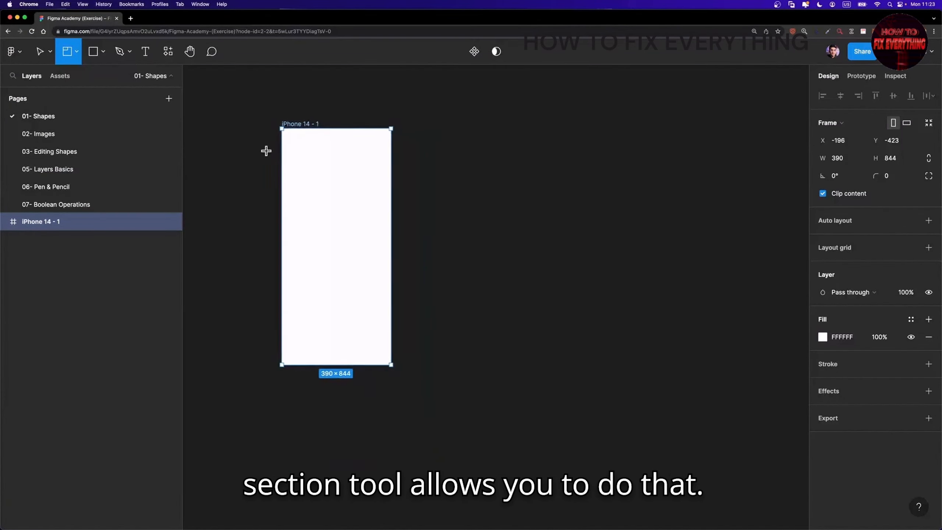
pyautogui.moveTo(238, 109); pyautogui.dragTo(756, 429)
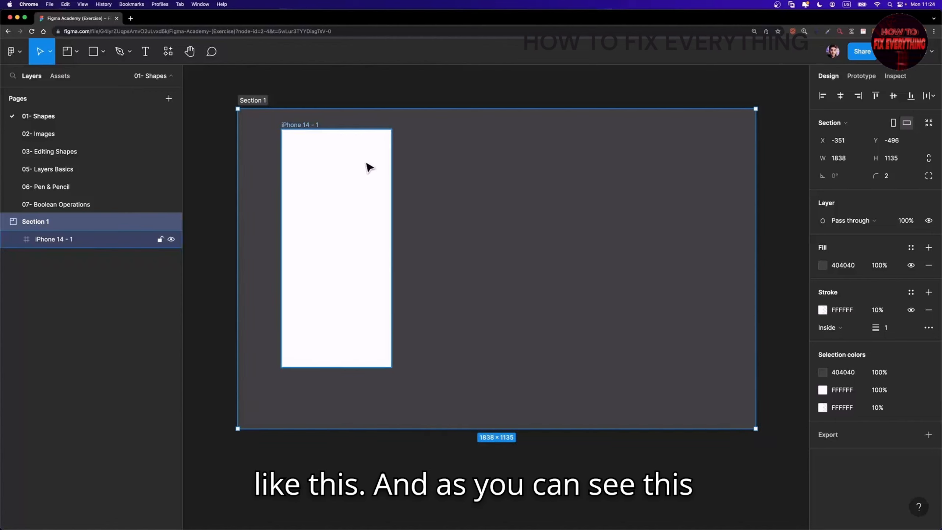
# Move the section slightly together with the iPhone 14 frame inside it, and delete the section with its contents
pyautogui.click(318, 153)
pyautogui.scroll(1, 314, 149)
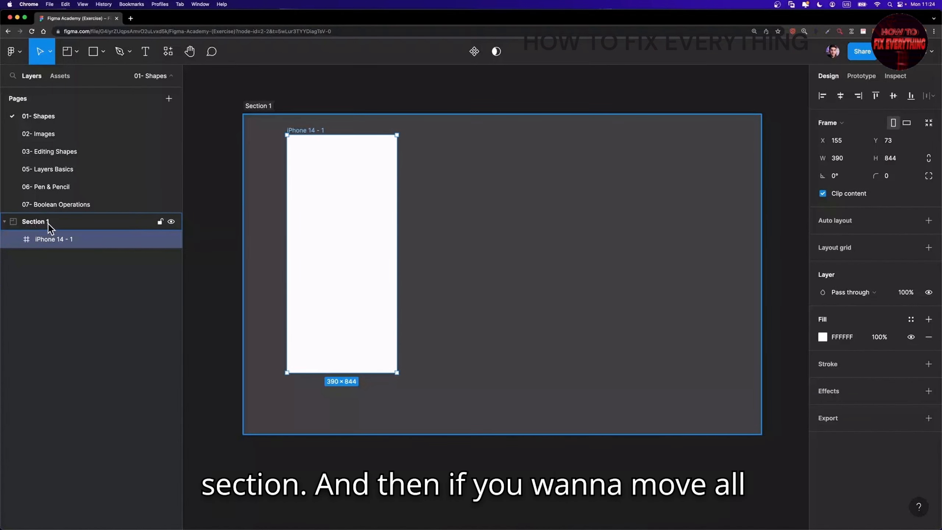
pyautogui.click(223, 132)
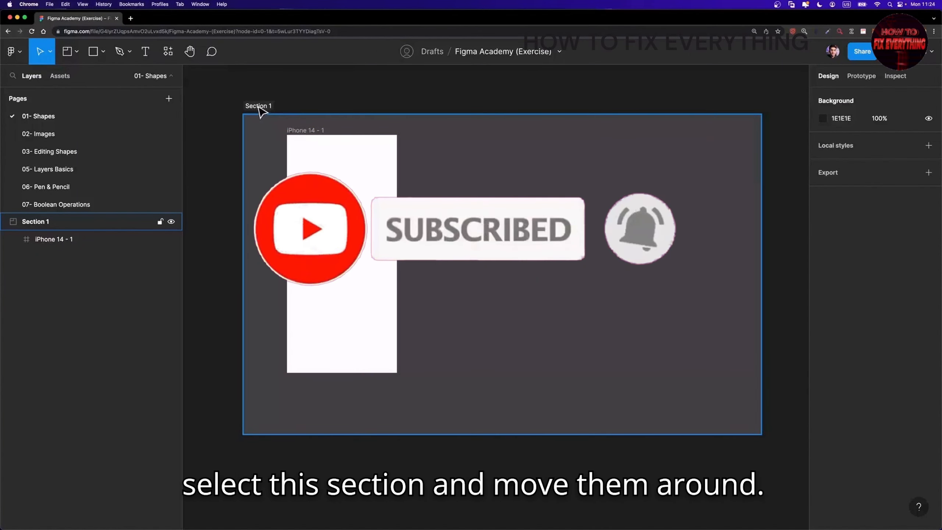
pyautogui.moveTo(261, 109); pyautogui.dragTo(292, 125)
pyautogui.press('Delete')
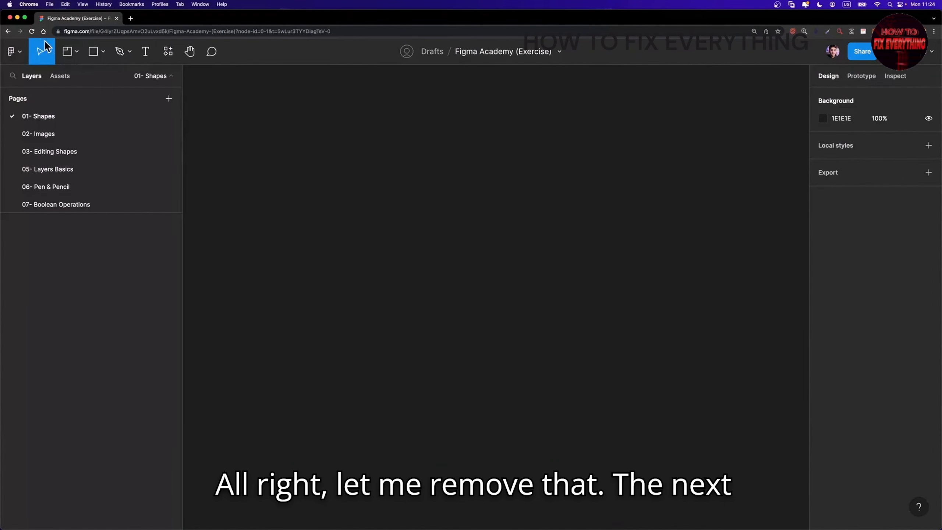
# Draw a slice of about 409×283 on the empty canvas with the Slice tool and delete it
pyautogui.click(76, 51)
pyautogui.click(74, 105)
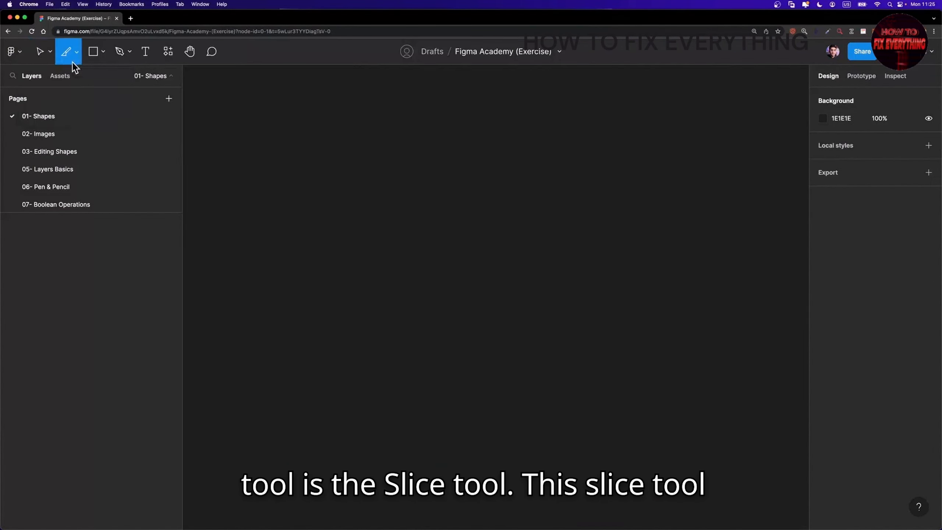
pyautogui.moveTo(318, 145); pyautogui.dragTo(432, 225)
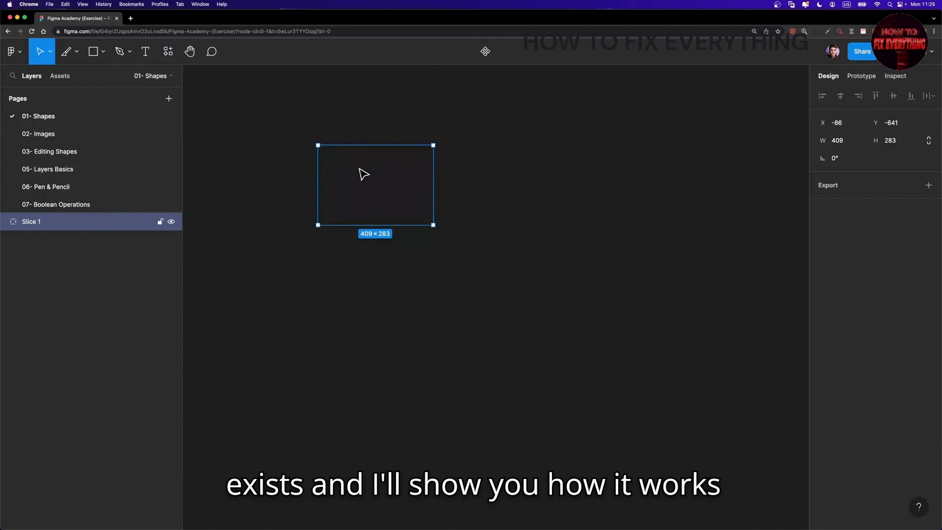
pyautogui.press('Delete')
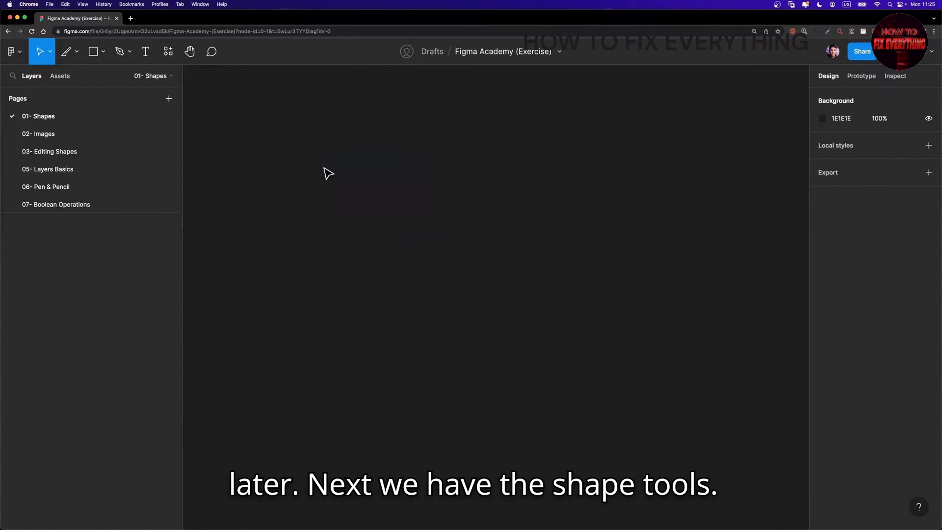
# Draw a rectangle of about 670×445 on the empty canvas with the Rectangle tool
pyautogui.click(103, 51)
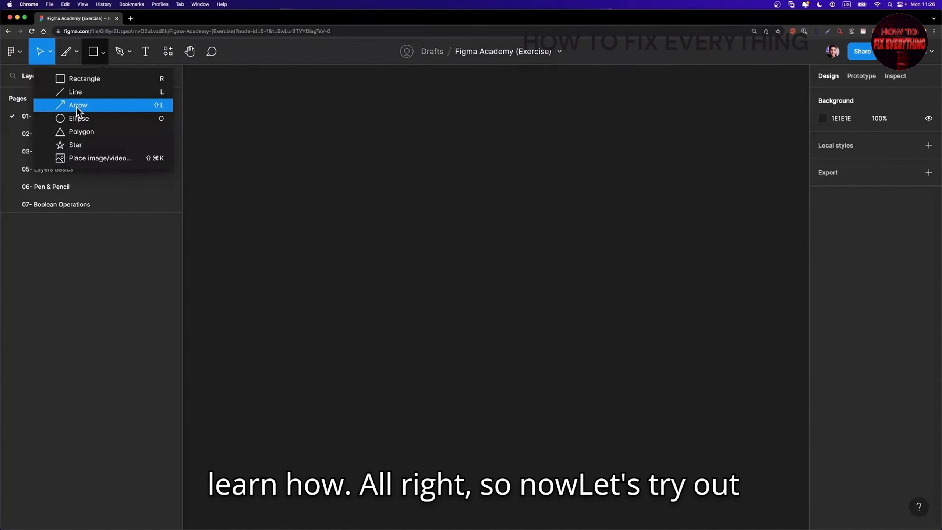
pyautogui.click(91, 82)
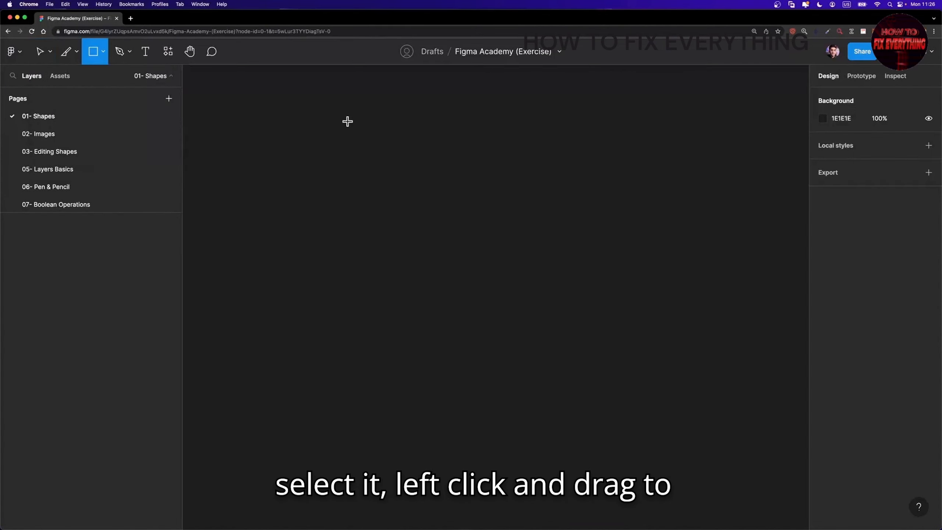
pyautogui.moveTo(291, 107); pyautogui.dragTo(482, 232)
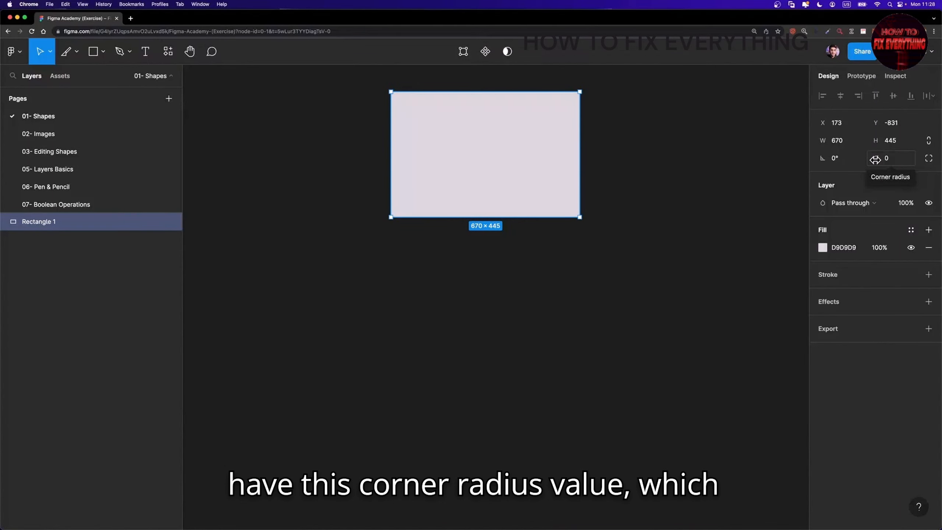
# Round all four corners of the rectangle with a corner radius of 29
pyautogui.scroll(5, 566, 89)
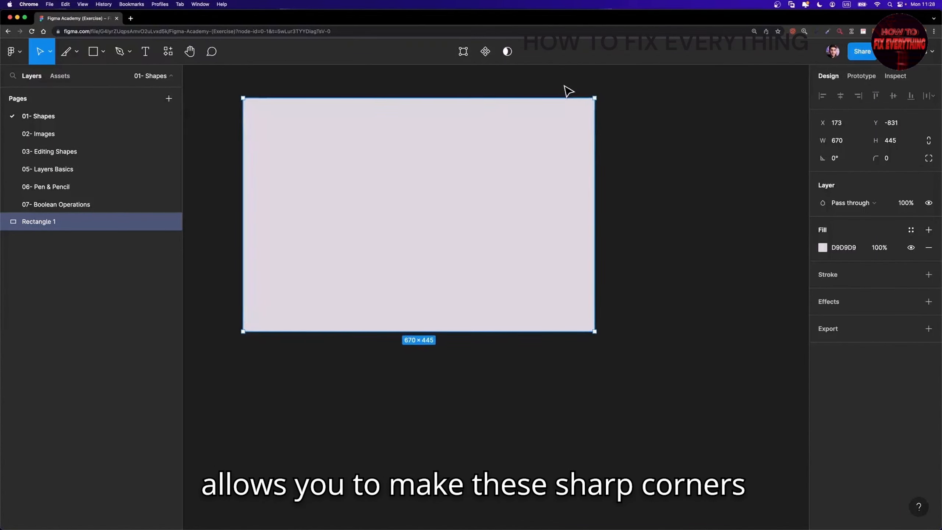
pyautogui.hscroll(-3, 608, 118)
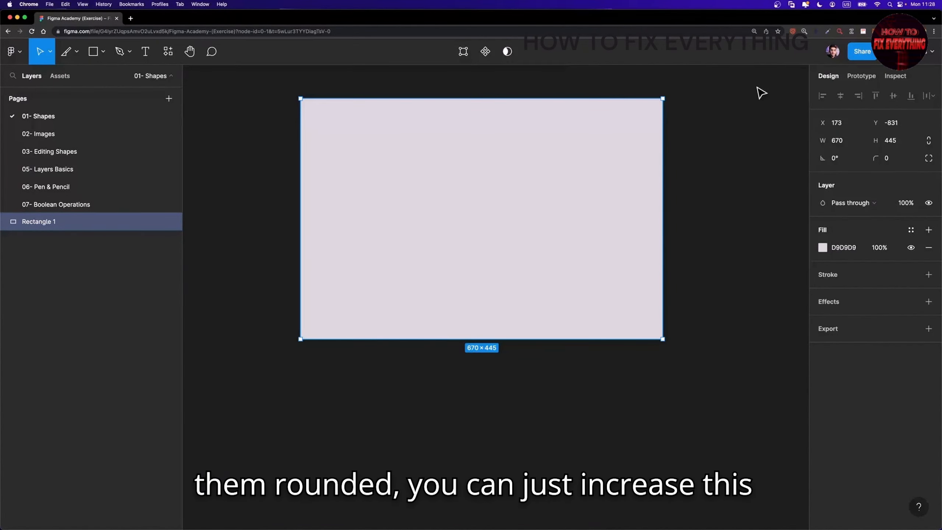
pyautogui.moveTo(875, 159); pyautogui.dragTo(294, 135)
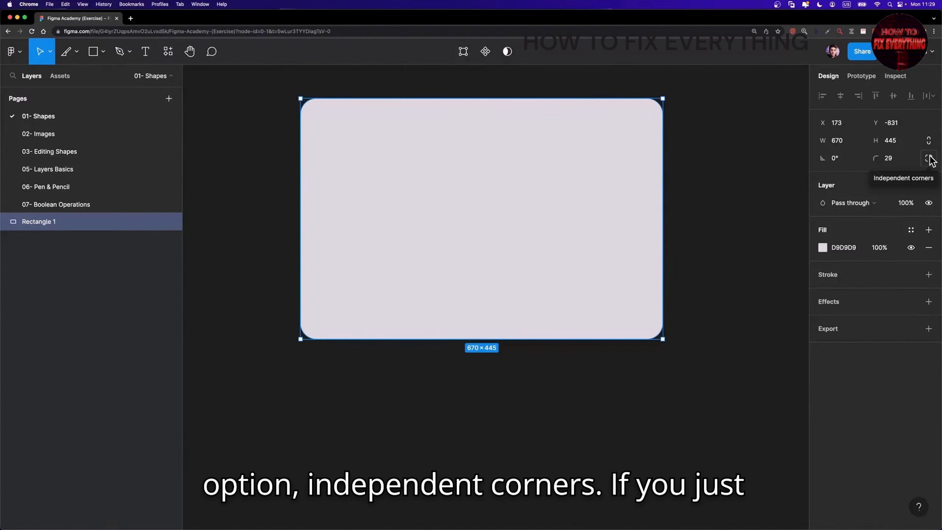
# Switch the rectangle to independent corner radii
pyautogui.click(929, 159)
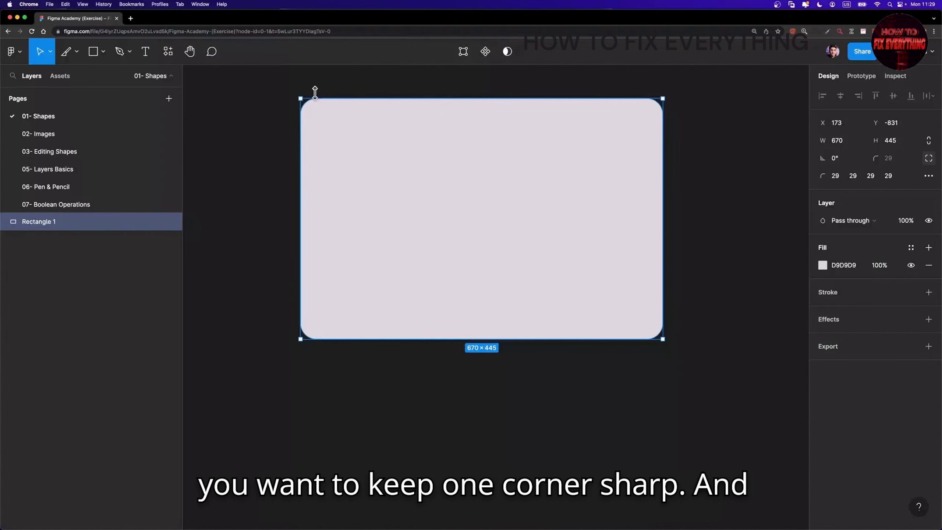
pyautogui.moveTo(319, 118)
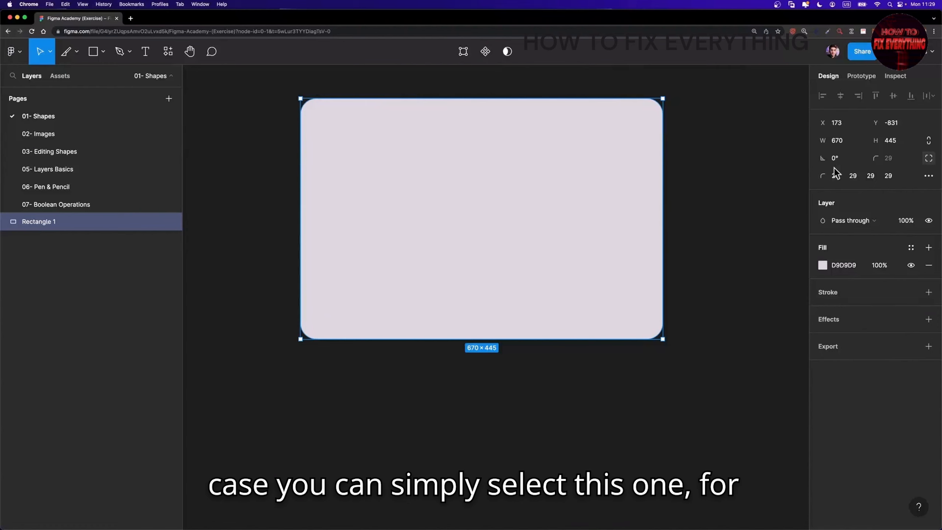
# Set the rectangle's top-left corner radius to 0 and reselect the rectangle
pyautogui.click(834, 181)
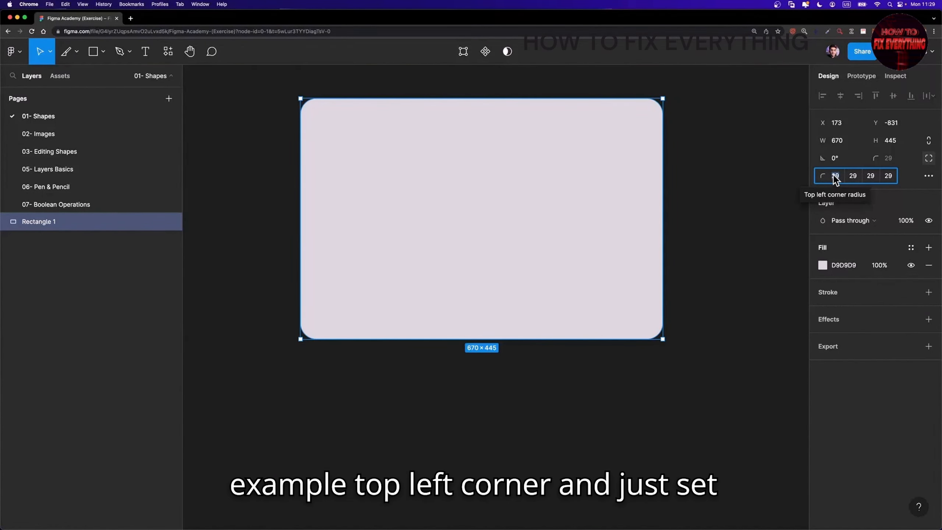
pyautogui.click(704, 107)
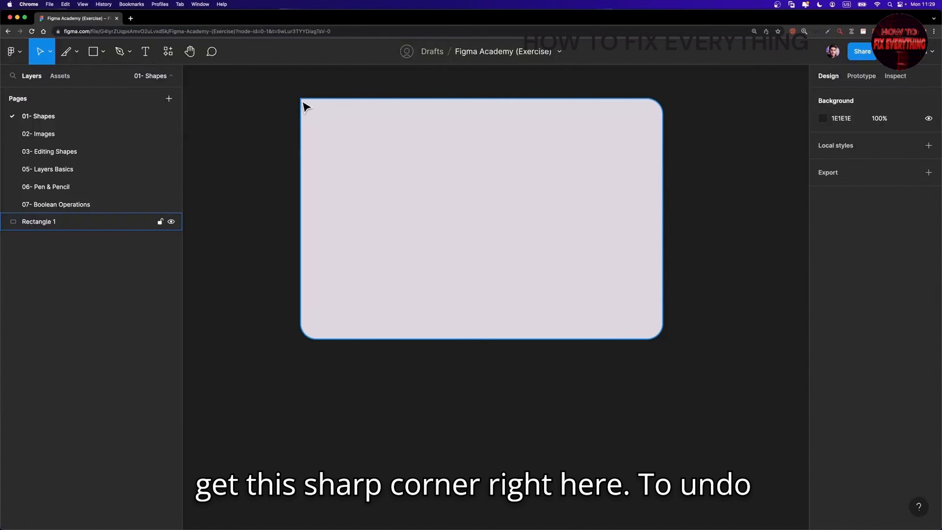
pyautogui.click(333, 123)
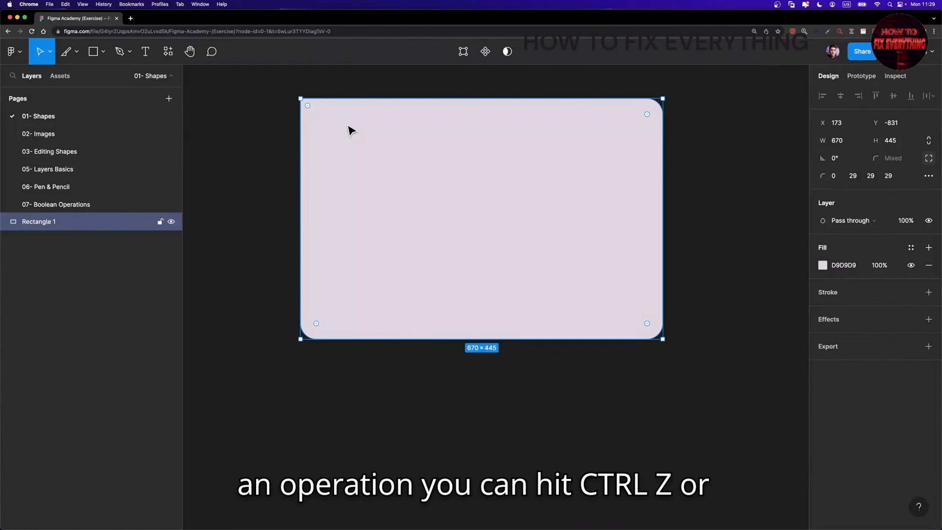
# Undo the change to the rectangle's top-left corner radius
pyautogui.press('super+z')
pyautogui.press('super+z')
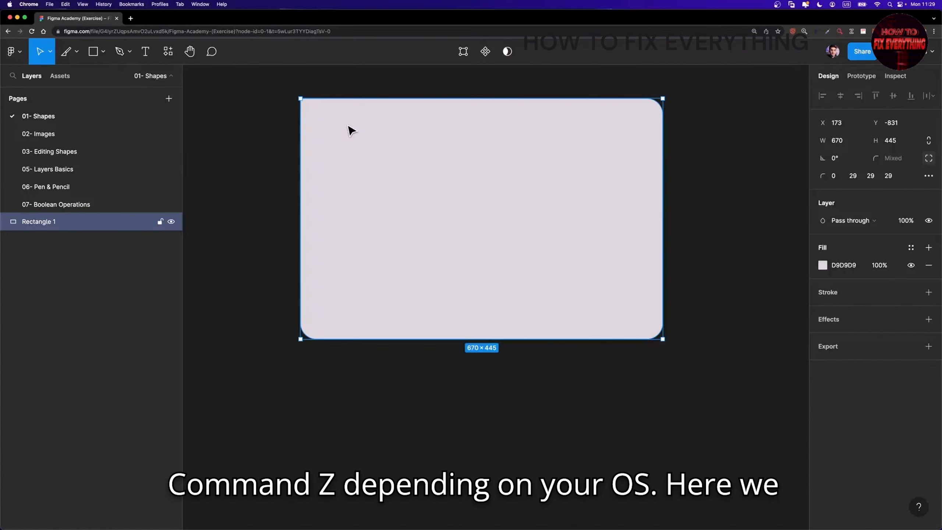
pyautogui.press('super+z')
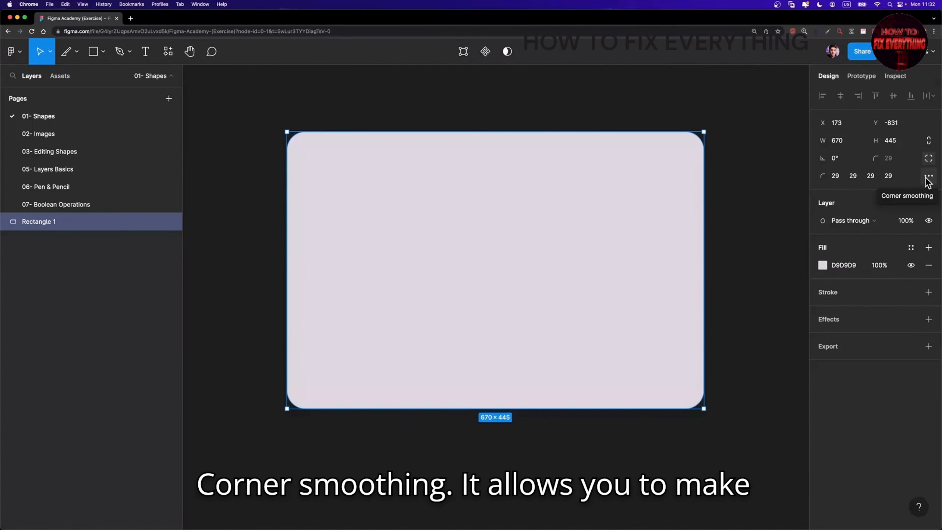
# Try out corner smoothing on the rectangle and return it to 0%
pyautogui.click(927, 176)
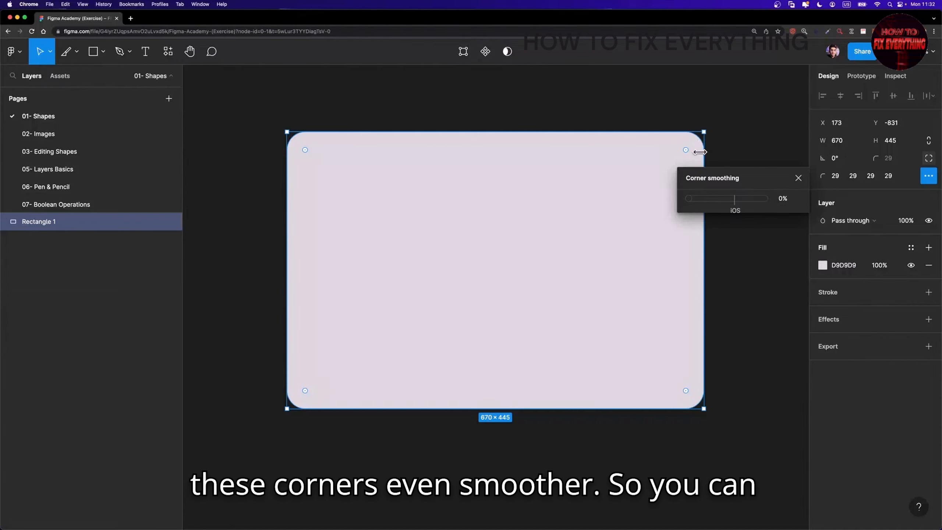
pyautogui.moveTo(689, 198)
pyautogui.mouseDown()
pyautogui.moveTo(772, 197)
pyautogui.moveTo(682, 203)
pyautogui.mouseUp()
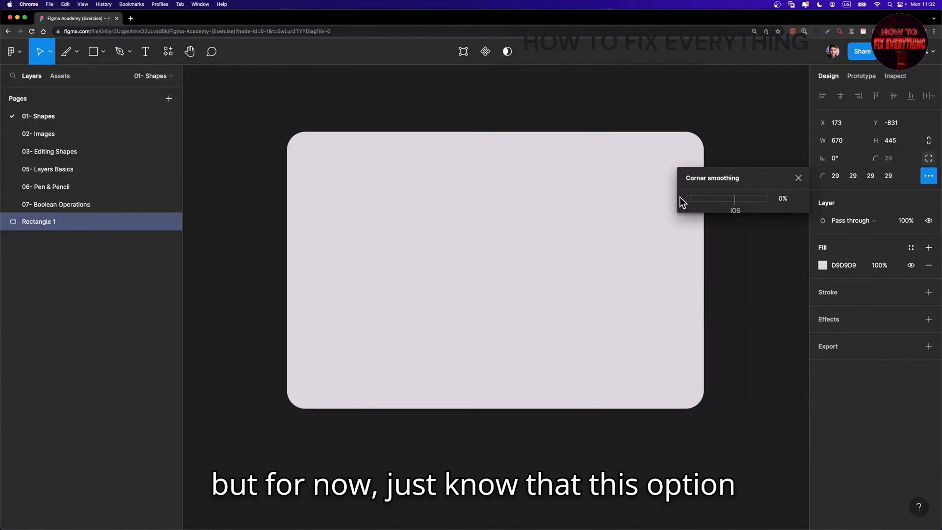
pyautogui.click(799, 180)
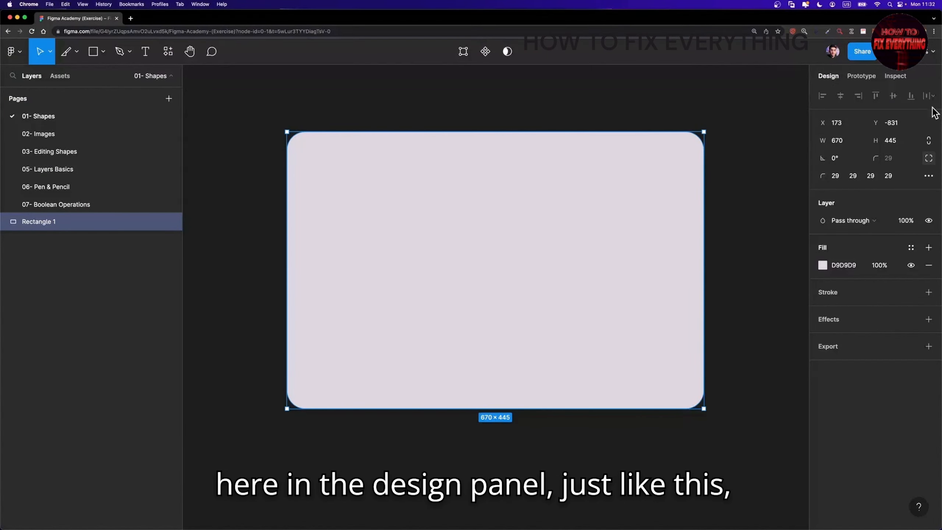
# Resize the rectangle to about 660×460, and try changing its width with the proportions constrained
pyautogui.moveTo(822, 140); pyautogui.dragTo(816, 139)
pyautogui.moveTo(874, 141); pyautogui.dragTo(898, 137)
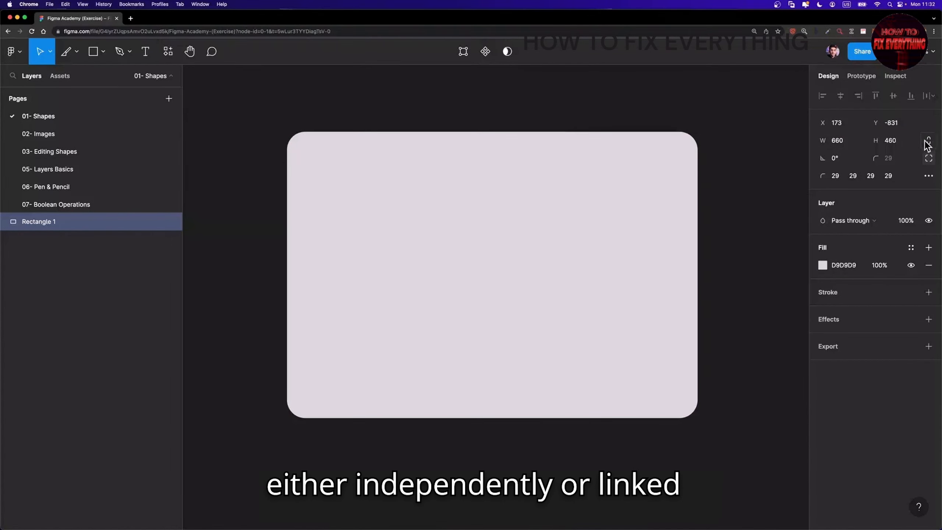
pyautogui.click(929, 142)
pyautogui.moveTo(822, 140)
pyautogui.mouseDown()
pyautogui.moveTo(833, 140)
pyautogui.moveTo(818, 141)
pyautogui.mouseUp()
# Resize the rectangle on the canvas to about 542×444 and move it up to about X 185, Y -925
pyautogui.moveTo(689, 164); pyautogui.dragTo(625, 227)
pyautogui.moveTo(536, 226); pyautogui.dragTo(551, 226)
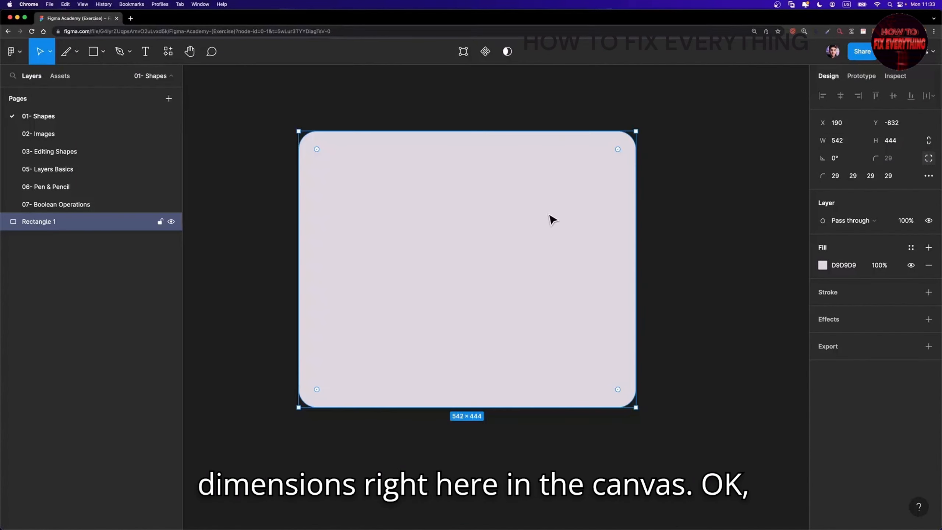
pyautogui.scroll(-3, 553, 220)
pyautogui.moveTo(490, 205); pyautogui.dragTo(489, 174)
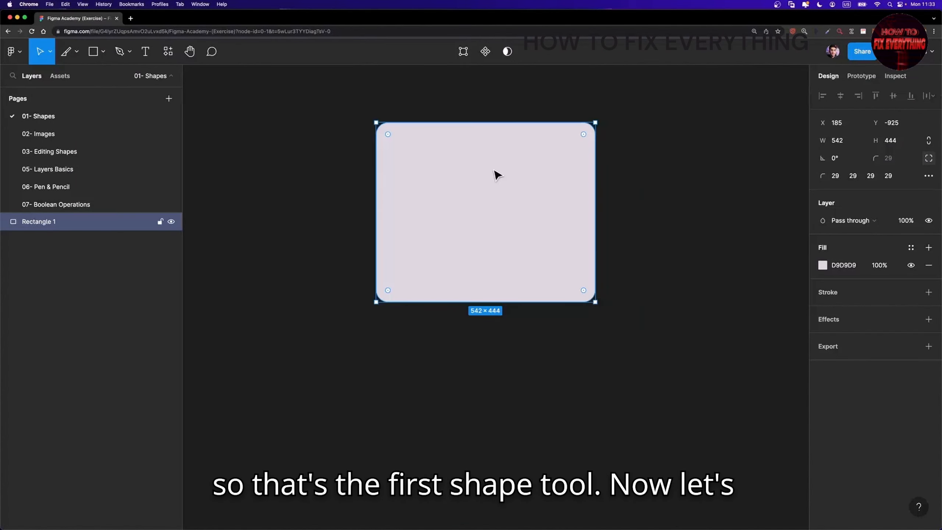
# Draw a horizontal line about 542 wide below the rectangle with the Line tool, matching the rectangle's width
pyautogui.click(101, 52)
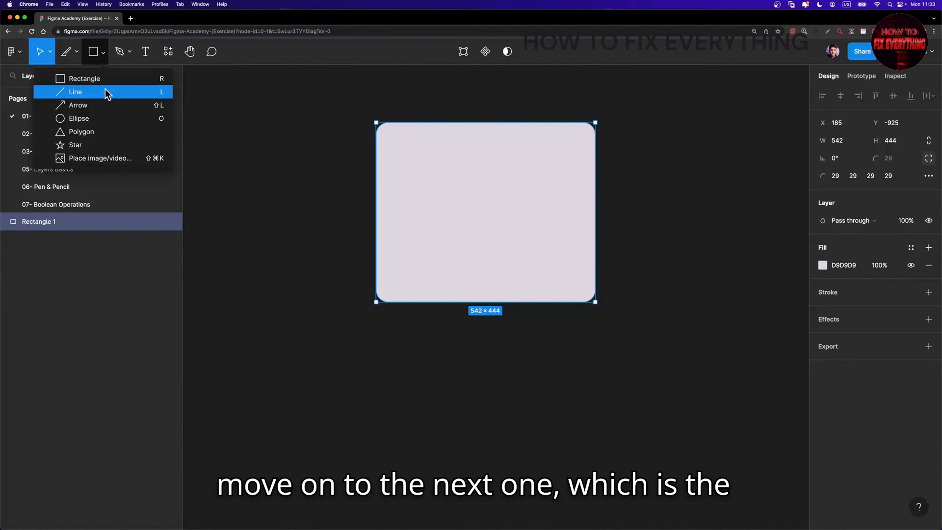
pyautogui.click(114, 92)
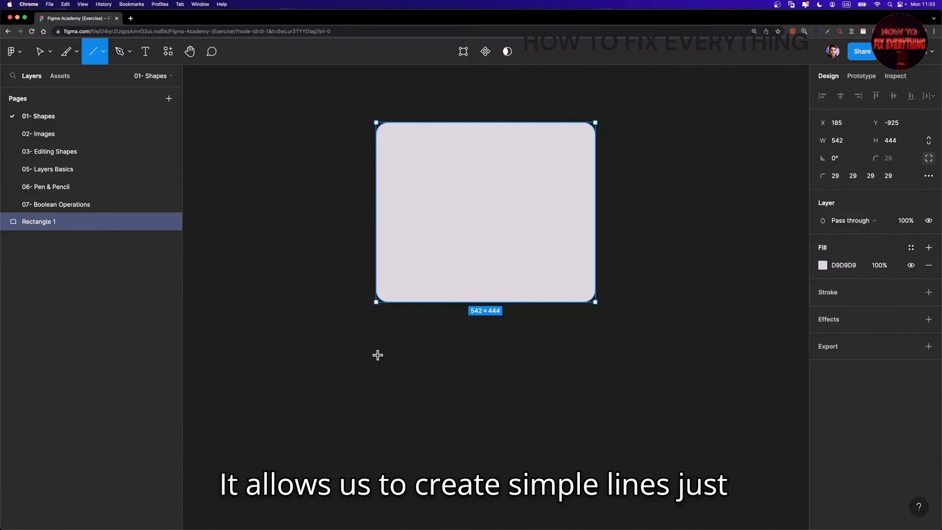
pyautogui.moveTo(377, 355); pyautogui.dragTo(595, 358)
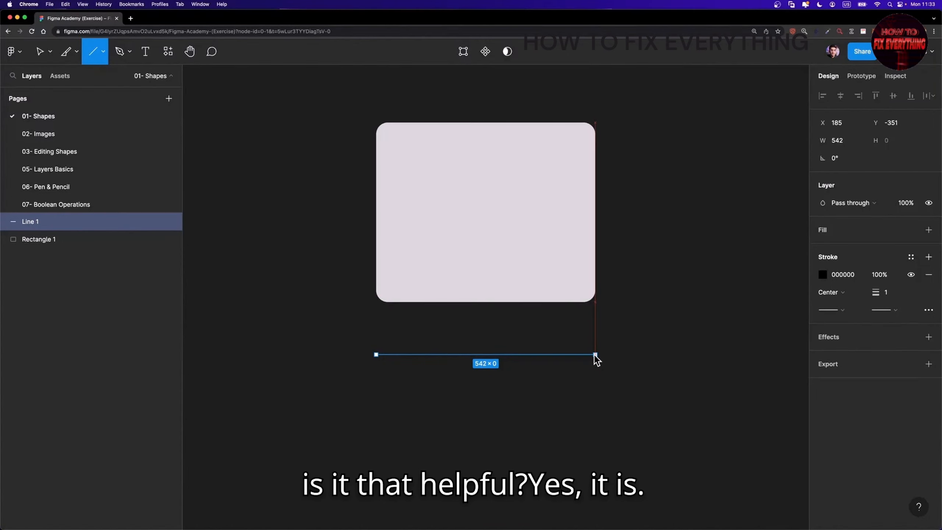
pyautogui.moveTo(596, 355); pyautogui.dragTo(596, 355)
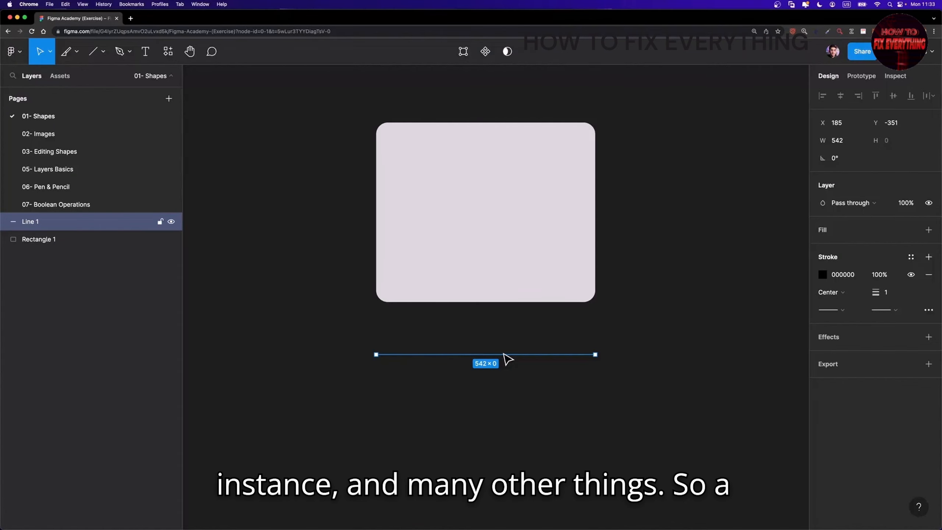
# Set the line's stroke colour to white (FFFFFF) and its stroke thickness to 6
pyautogui.scroll(3, 508, 358)
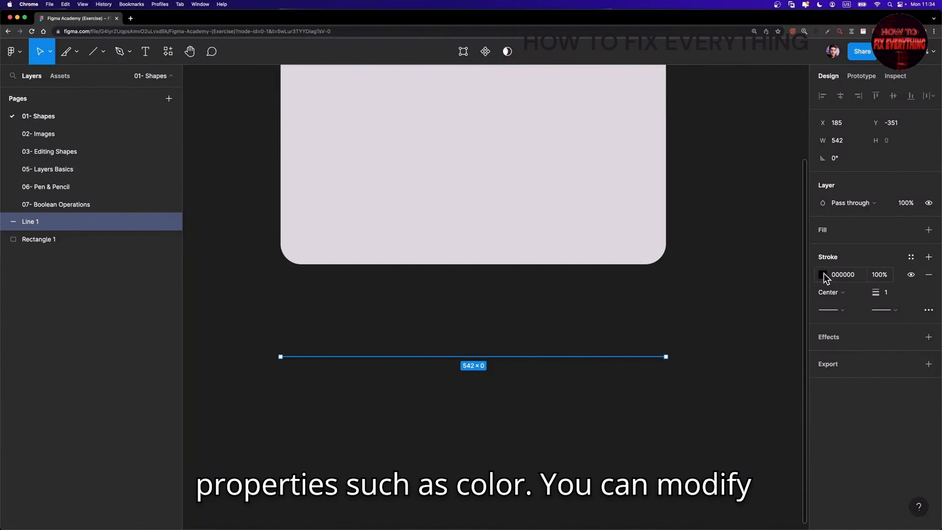
pyautogui.click(821, 274)
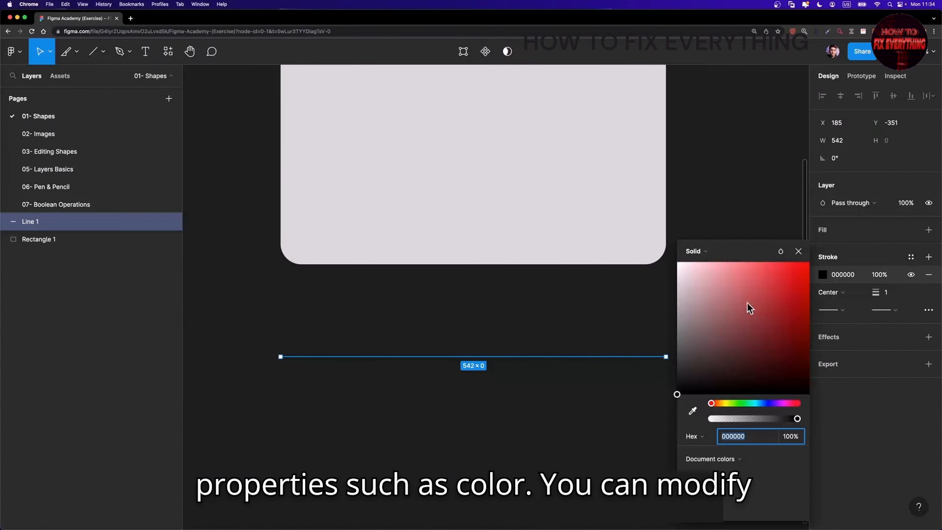
pyautogui.click(798, 252)
pyautogui.moveTo(885, 292); pyautogui.dragTo(884, 292)
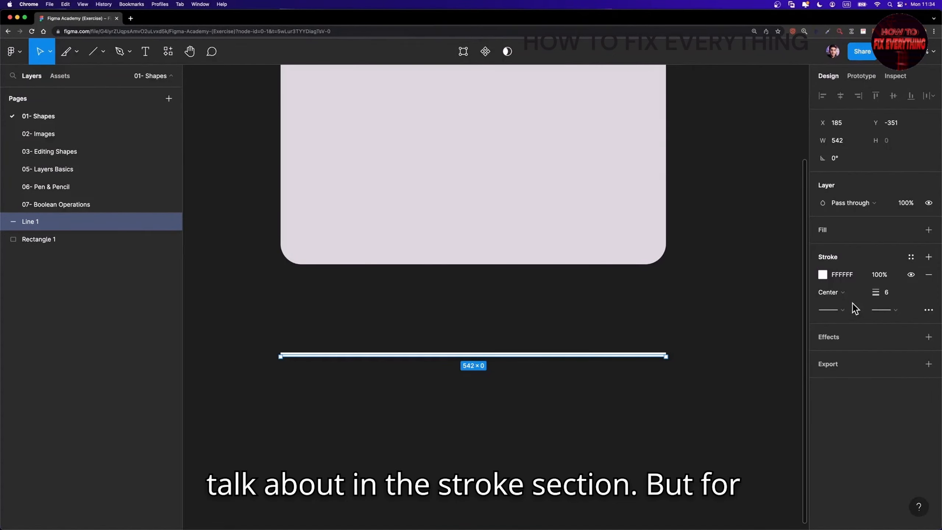
# Move the line straight up to about Y -430, closer to the rectangle's lower edge
pyautogui.click(101, 49)
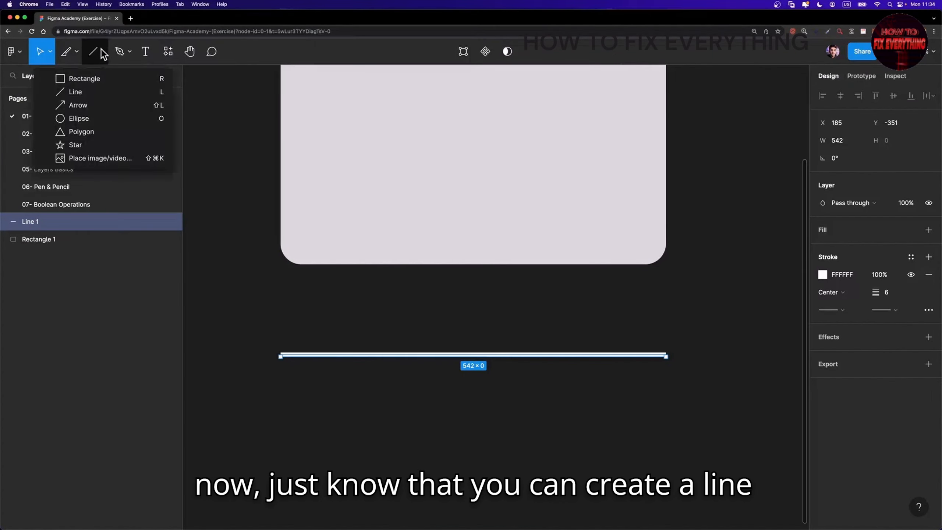
pyautogui.click(444, 356)
pyautogui.moveTo(443, 357); pyautogui.dragTo(442, 299)
# Draw a horizontal arrow about 462 long, pointing right, below the line with the Arrow tool
pyautogui.click(101, 52)
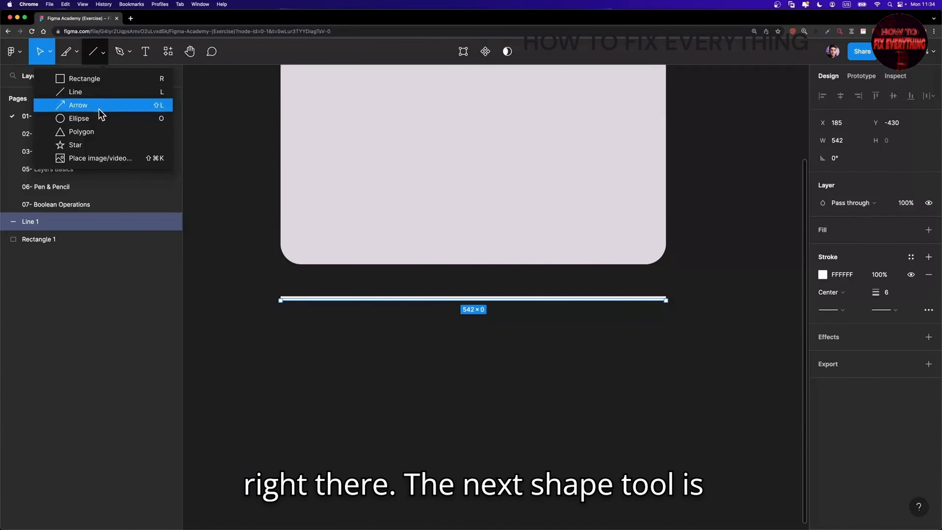
pyautogui.click(75, 105)
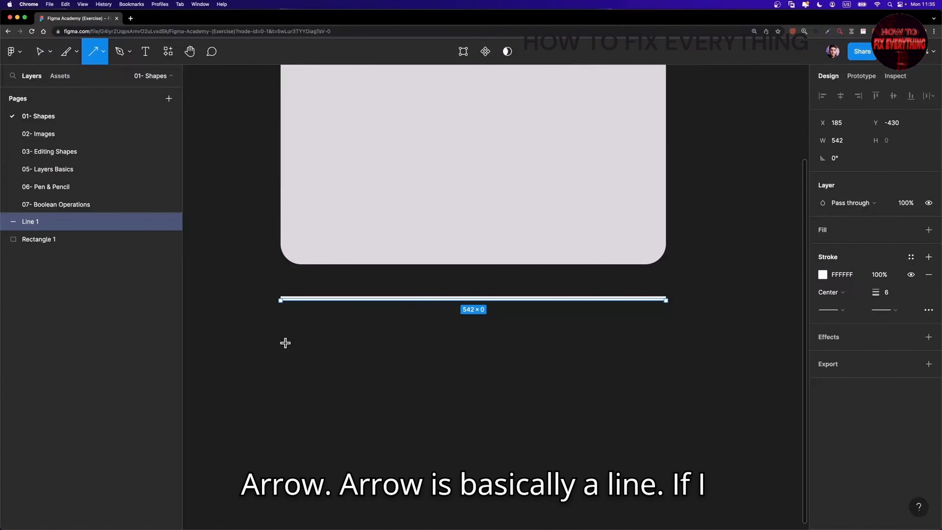
pyautogui.moveTo(285, 342); pyautogui.dragTo(615, 343)
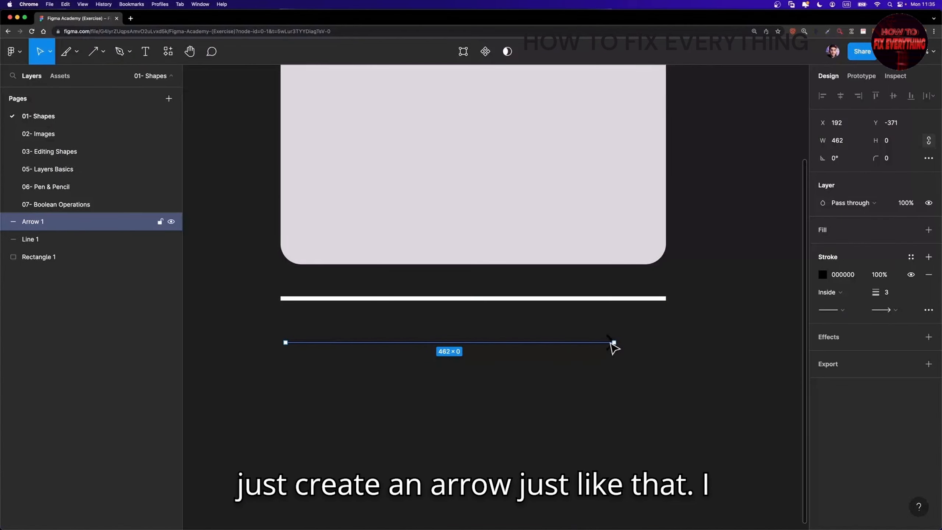
# Set the arrow's stroke colour to white (FFFFFF)
pyautogui.click(821, 275)
pyautogui.moveTo(801, 282); pyautogui.dragTo(656, 256)
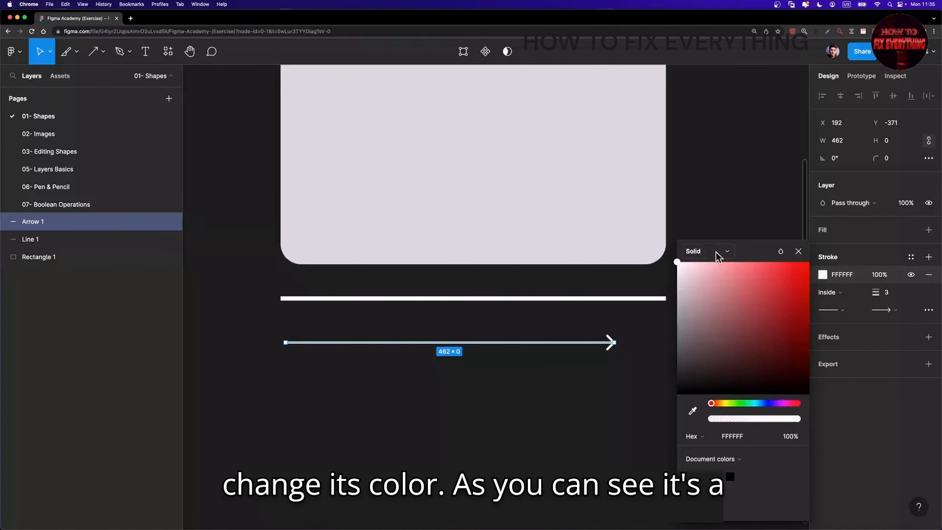
pyautogui.click(798, 252)
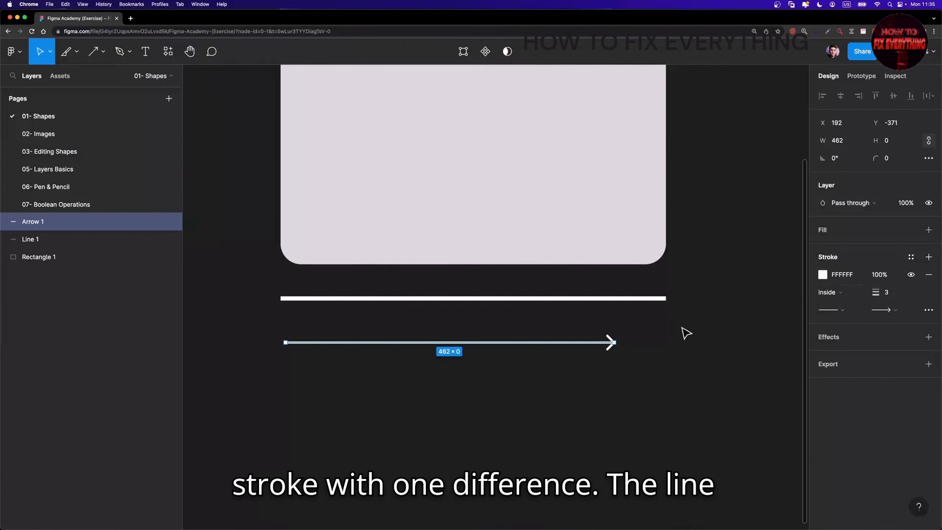
# Compare the start and end point settings of the line and the arrow, and preview the arrow's end point options without changing them
pyautogui.click(660, 299)
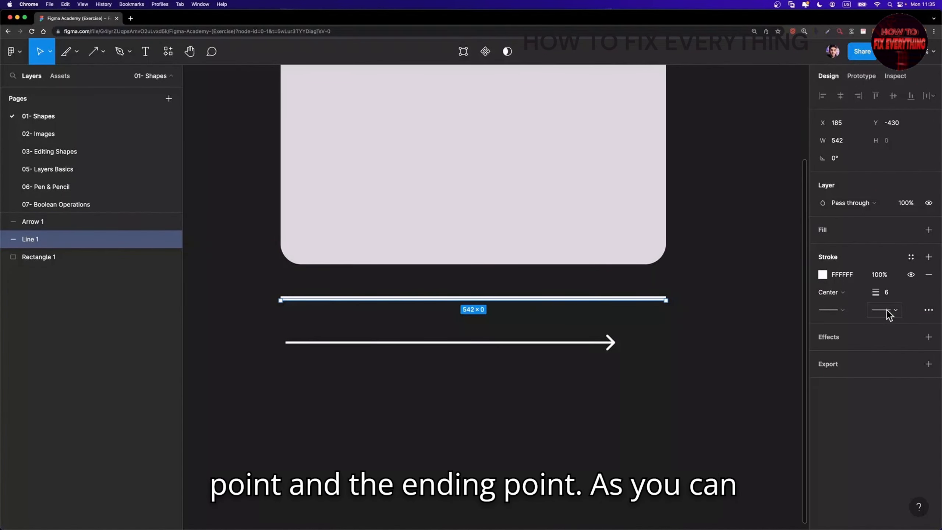
pyautogui.click(846, 311)
pyautogui.click(846, 311)
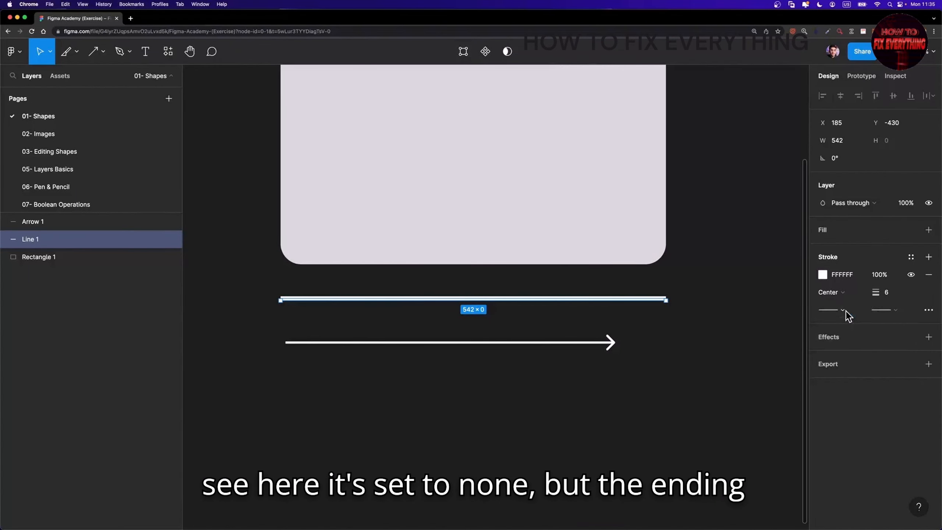
pyautogui.click(870, 311)
pyautogui.press('Escape')
pyautogui.click(568, 342)
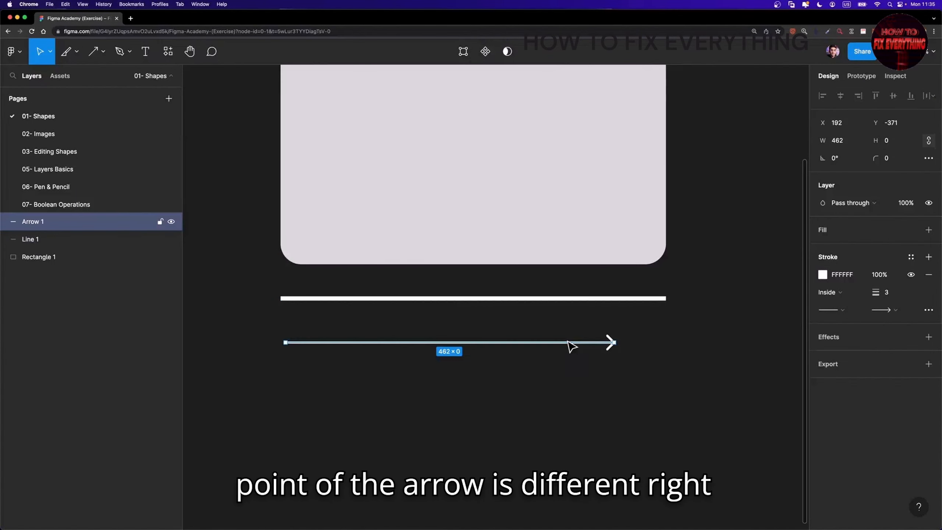
pyautogui.click(883, 310)
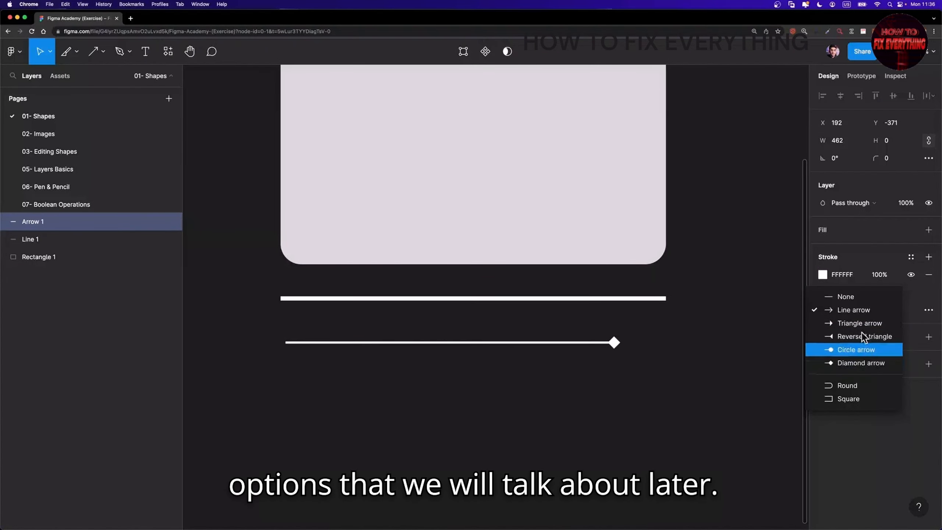
pyautogui.press('Escape')
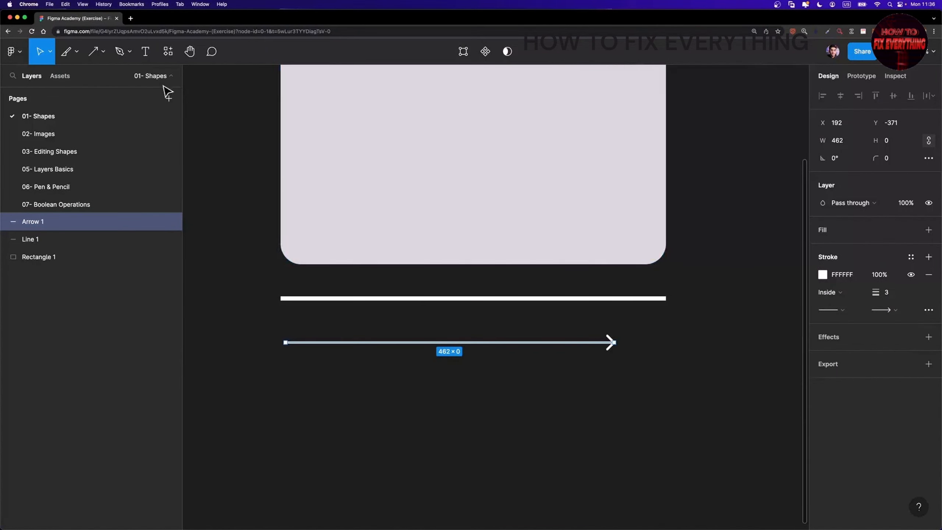
# Draw a perfect circle of about 235×235 below the arrow with the Ellipse tool, keeping width and height equal
pyautogui.click(103, 54)
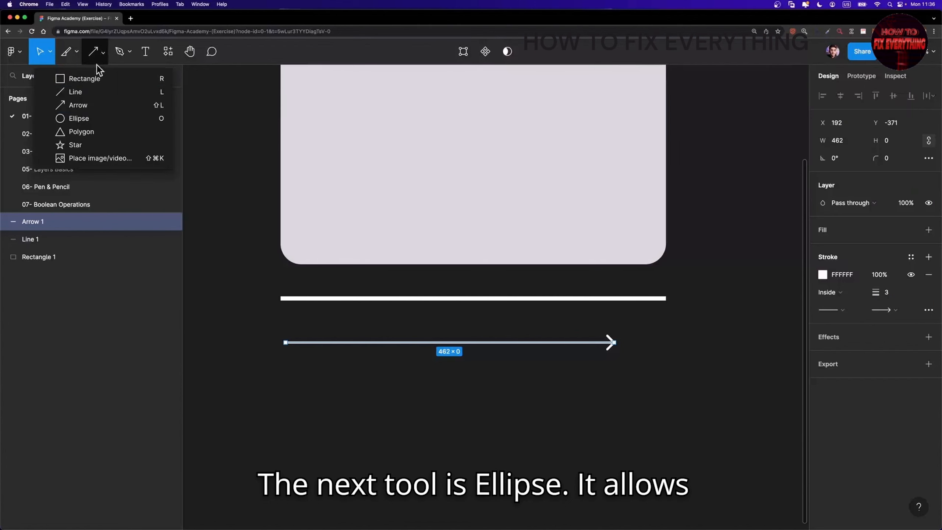
pyautogui.click(105, 121)
pyautogui.scroll(-5, 229, 159)
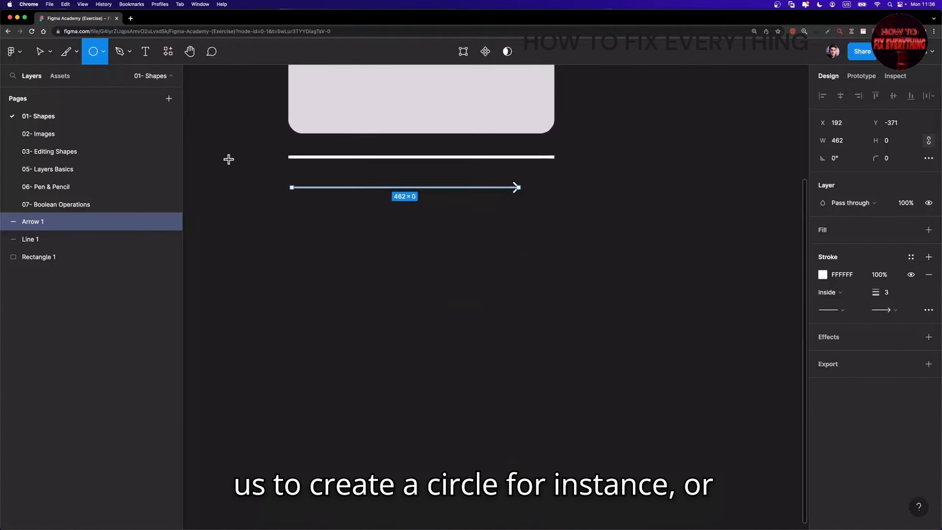
pyautogui.moveTo(299, 195); pyautogui.dragTo(403, 276)
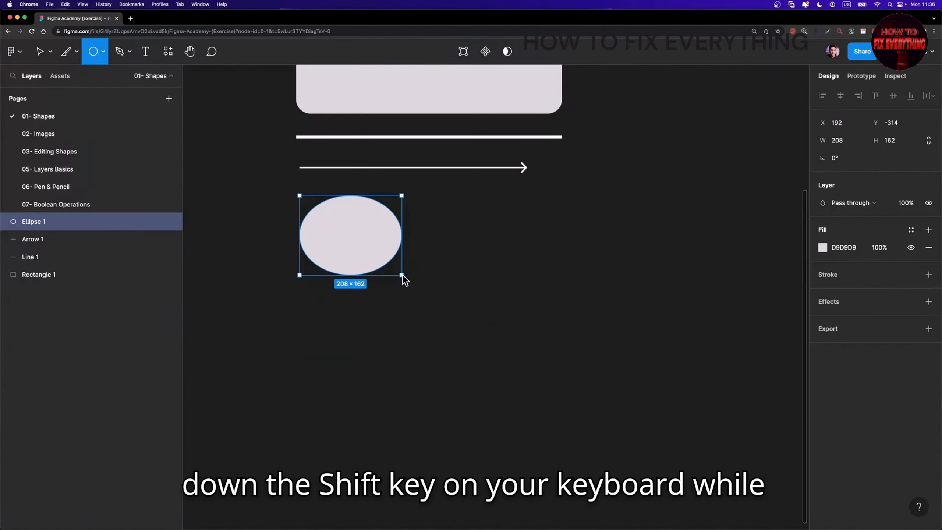
pyautogui.press('shift')
pyautogui.moveTo(401, 274); pyautogui.dragTo(399, 310)
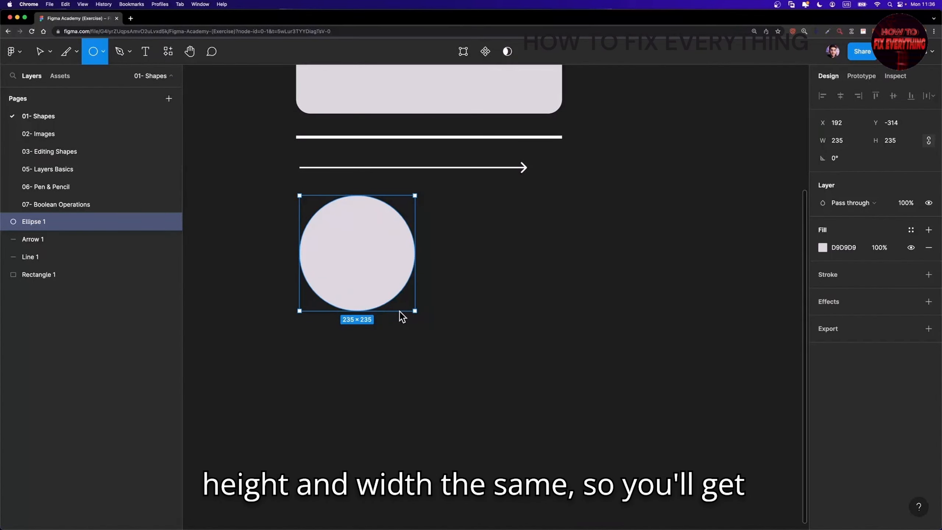
# Enlarge the circle to about 258×258 and open it into an arc with a sweep of about 70.44%
pyautogui.moveTo(399, 311); pyautogui.dragTo(415, 322)
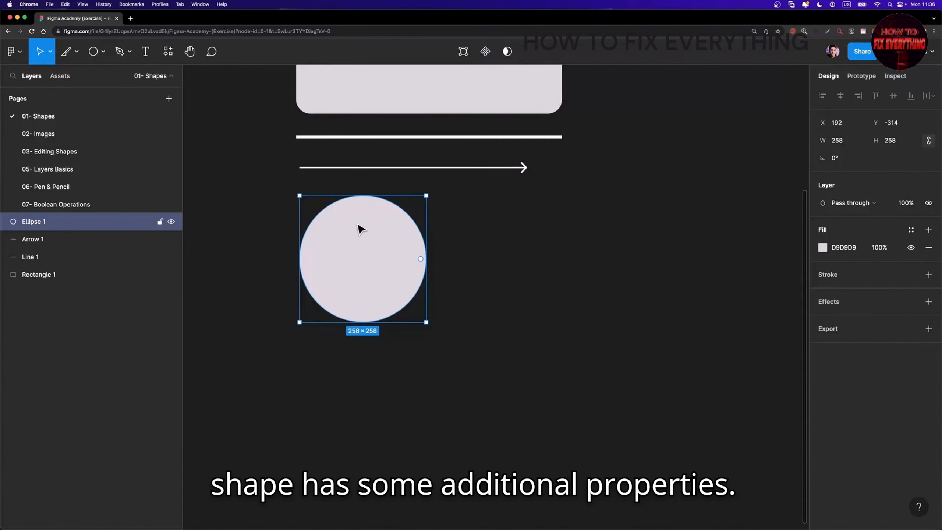
pyautogui.scroll(3, 359, 228)
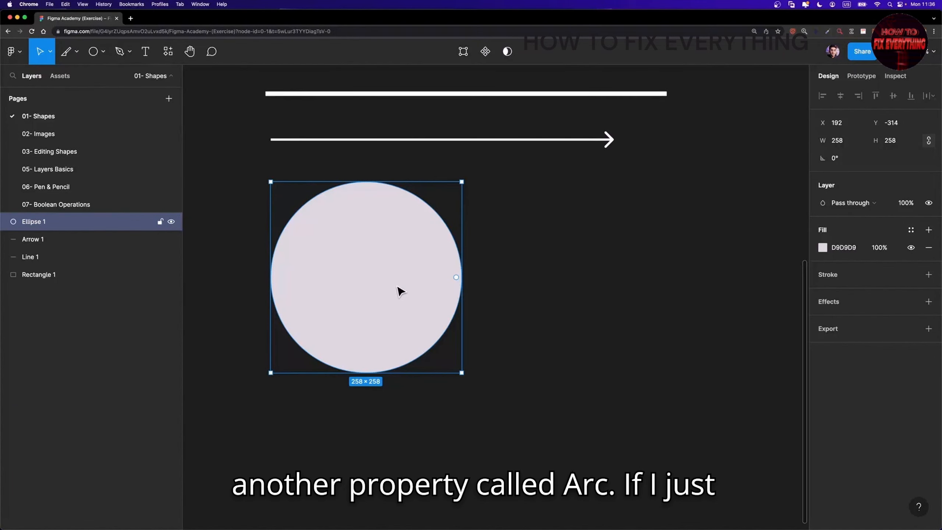
pyautogui.hscroll(-2, 400, 292)
pyautogui.scroll(3, 414, 294)
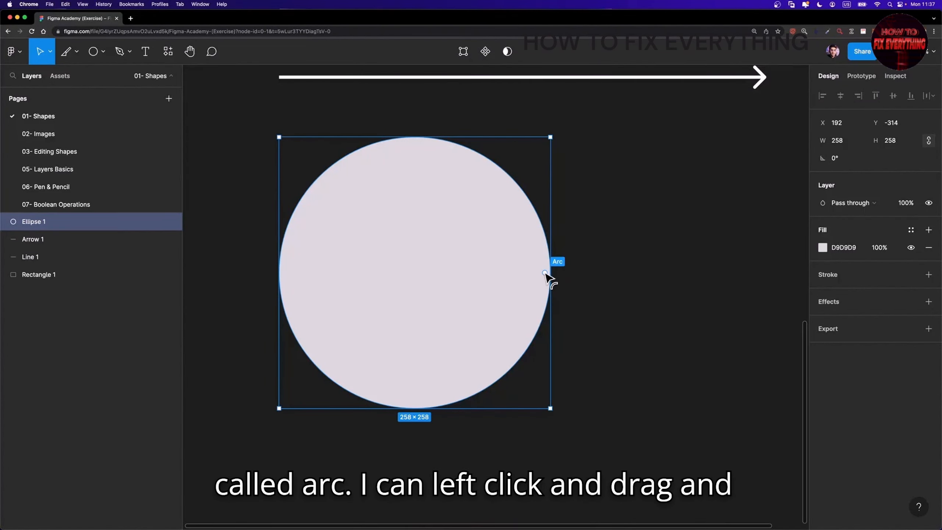
pyautogui.moveTo(545, 272); pyautogui.dragTo(368, 177)
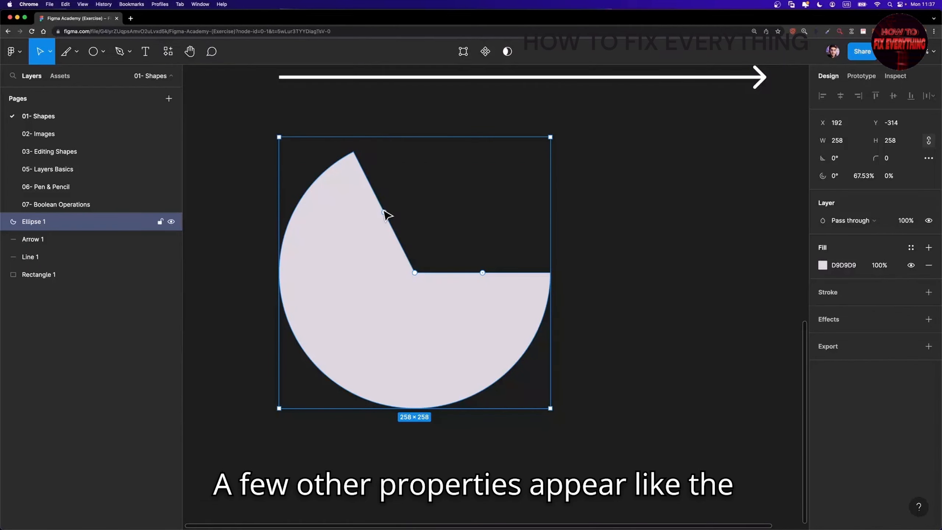
pyautogui.moveTo(383, 212); pyautogui.dragTo(404, 219)
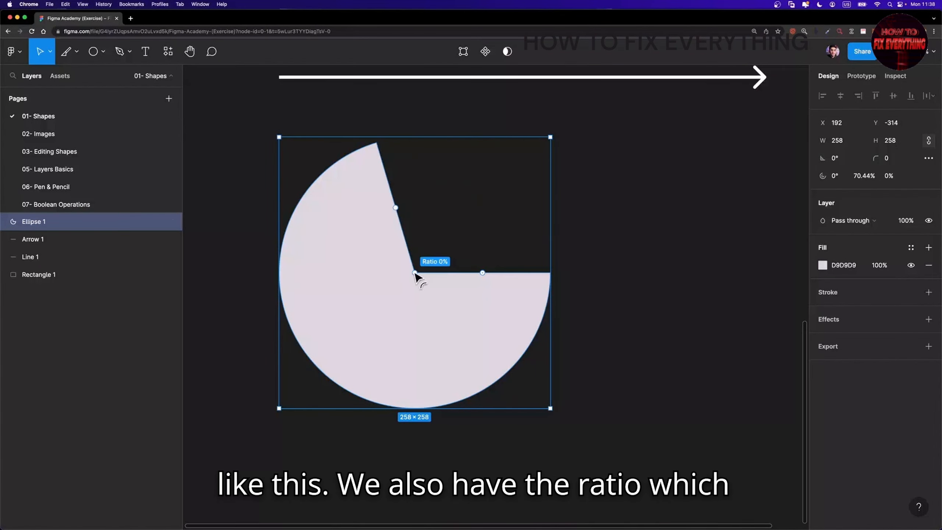
# Hollow out the arc to a ratio of about 61.39% and rotate its start to -90°
pyautogui.moveTo(414, 273); pyautogui.dragTo(365, 339)
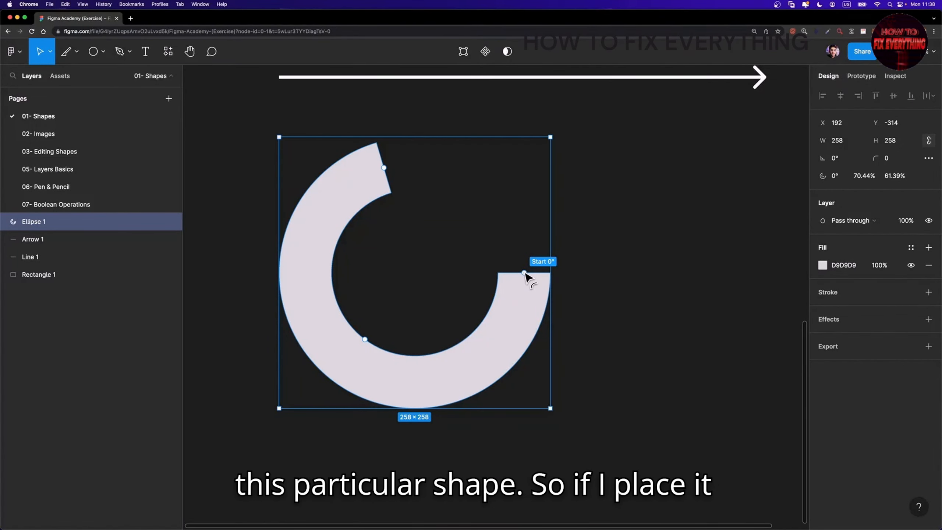
pyautogui.moveTo(524, 272); pyautogui.dragTo(413, 159)
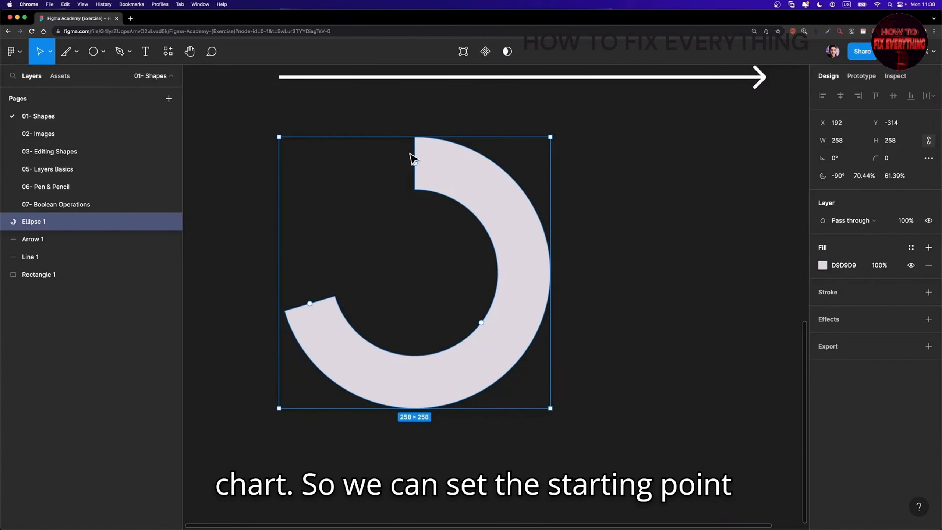
pyautogui.moveTo(415, 162)
# Set the arc's sweep to 50%, and shorten it further to about 23.77%
pyautogui.moveTo(309, 305)
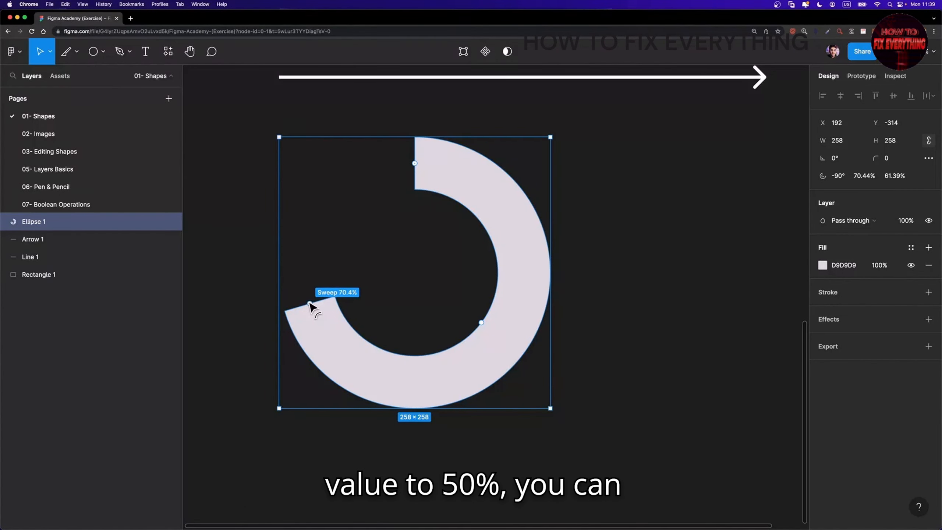
pyautogui.moveTo(309, 305); pyautogui.dragTo(415, 393)
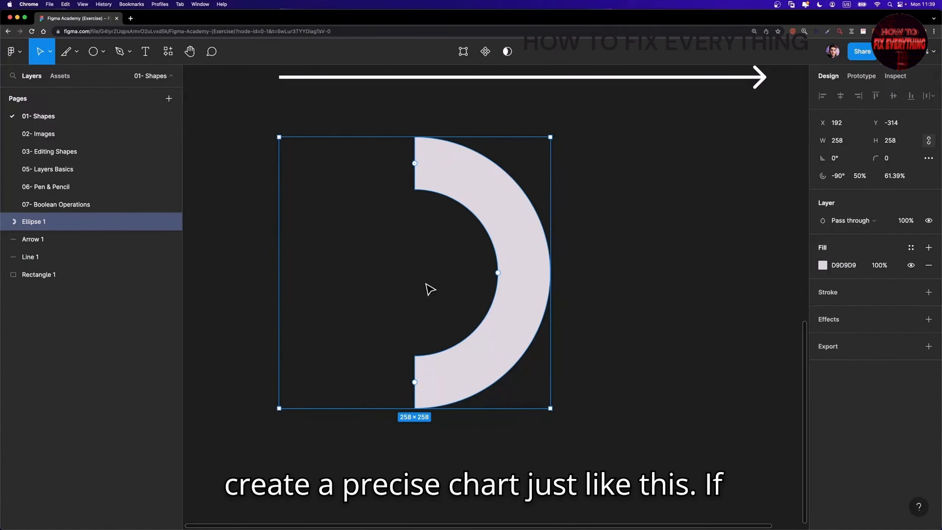
pyautogui.moveTo(415, 383)
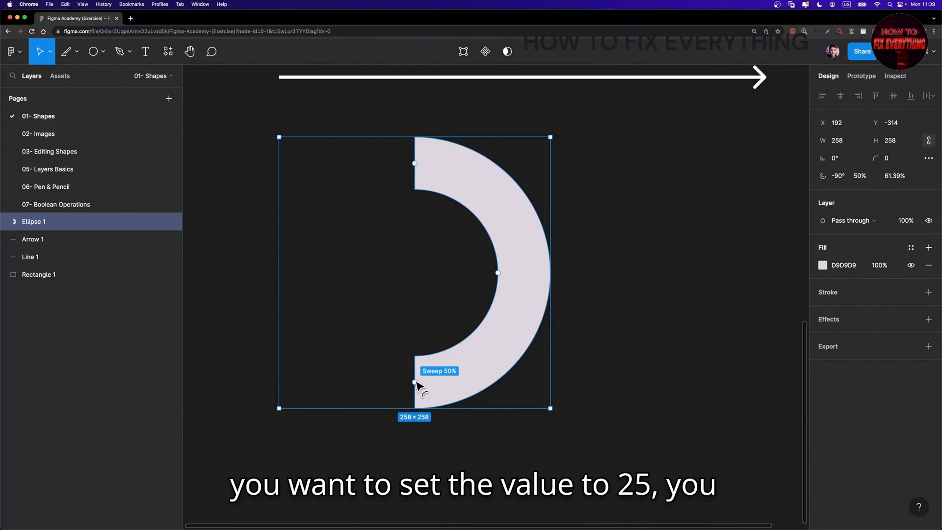
pyautogui.moveTo(416, 382); pyautogui.dragTo(511, 269)
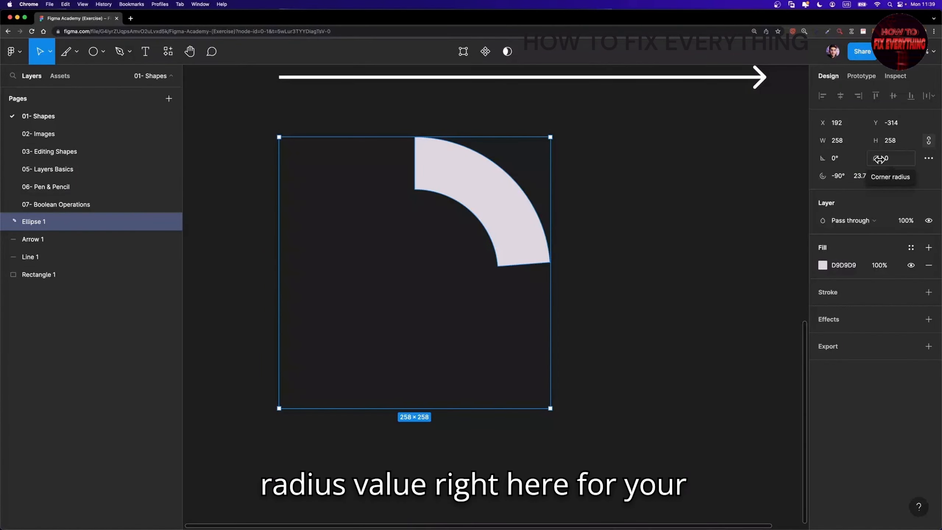
# Try a corner radius of 48 on the arc and return it to 0
pyautogui.moveTo(880, 159); pyautogui.dragTo(469, 134)
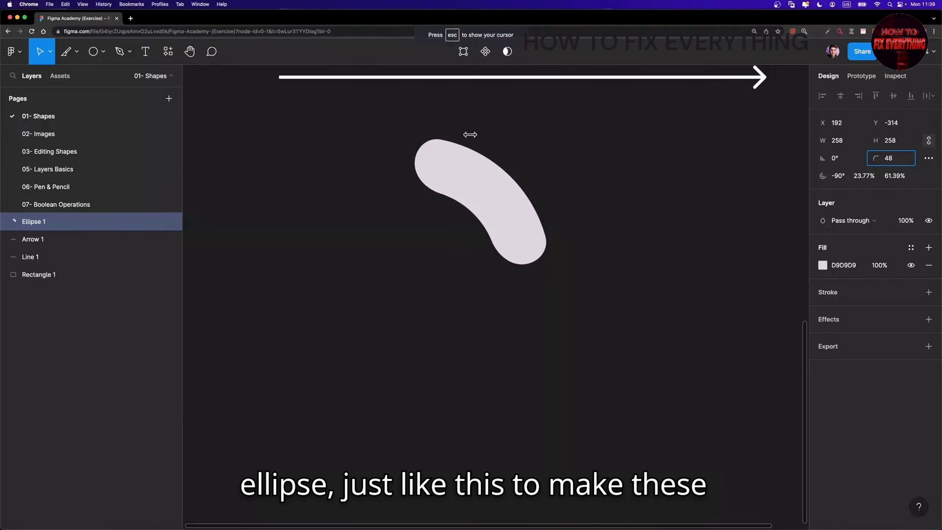
pyautogui.moveTo(300, 142); pyautogui.dragTo(877, 159)
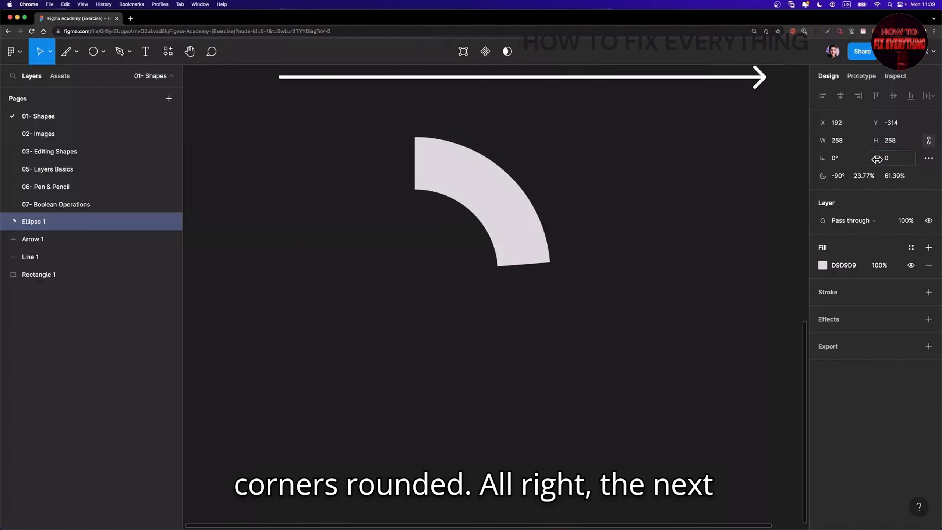
# Draw a triangle of about 203×203 below the arc with the Polygon tool and round its corners to a radius of about 12
pyautogui.click(102, 53)
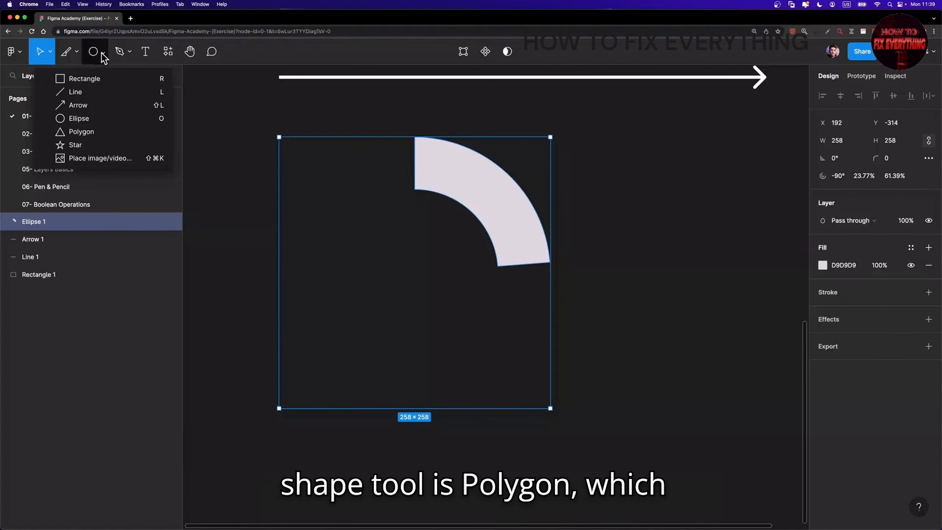
pyautogui.click(92, 132)
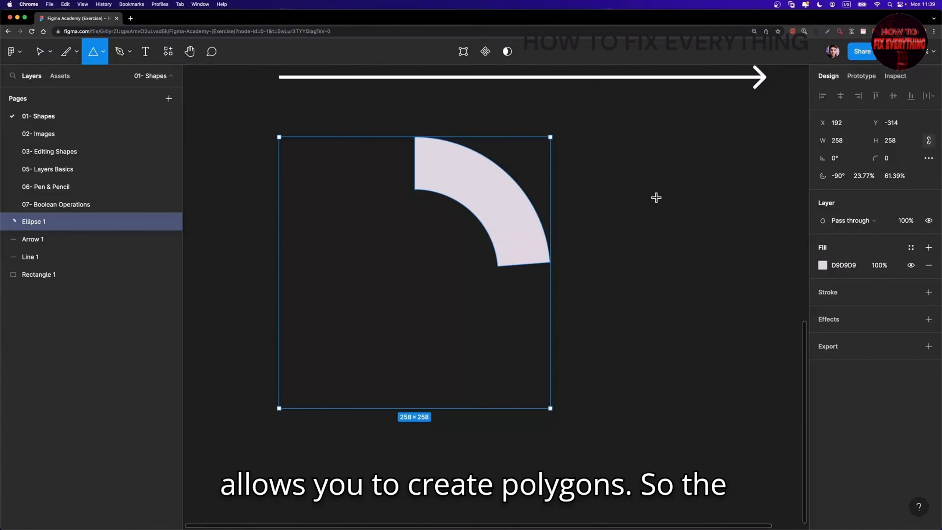
pyautogui.scroll(-5, 654, 199)
pyautogui.scroll(-5, 501, 289)
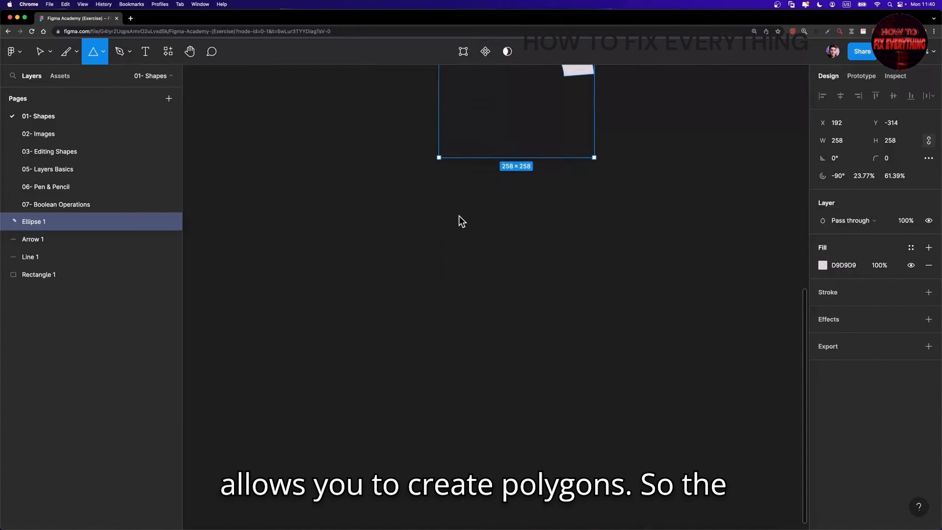
pyautogui.moveTo(459, 216)
pyautogui.mouseDown()
pyautogui.moveTo(529, 299)
pyautogui.moveTo(581, 337)
pyautogui.mouseUp()
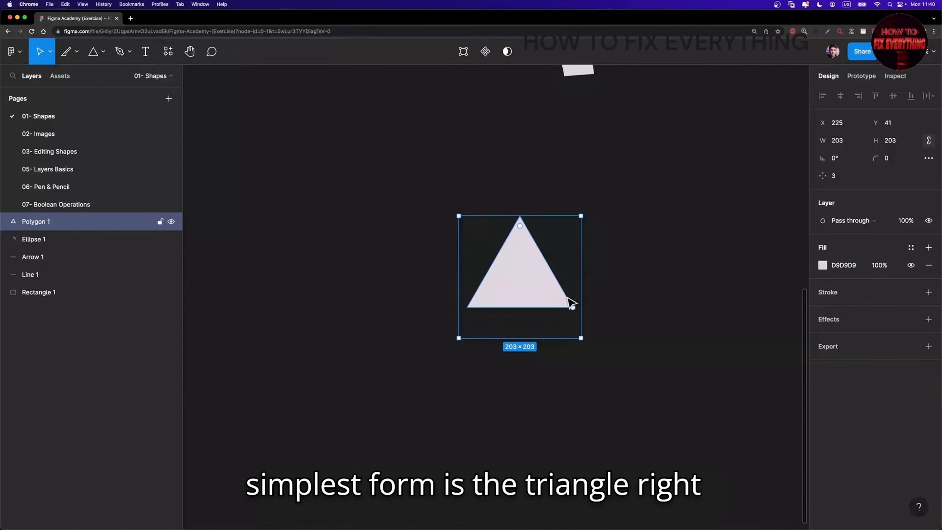
pyautogui.scroll(3, 540, 273)
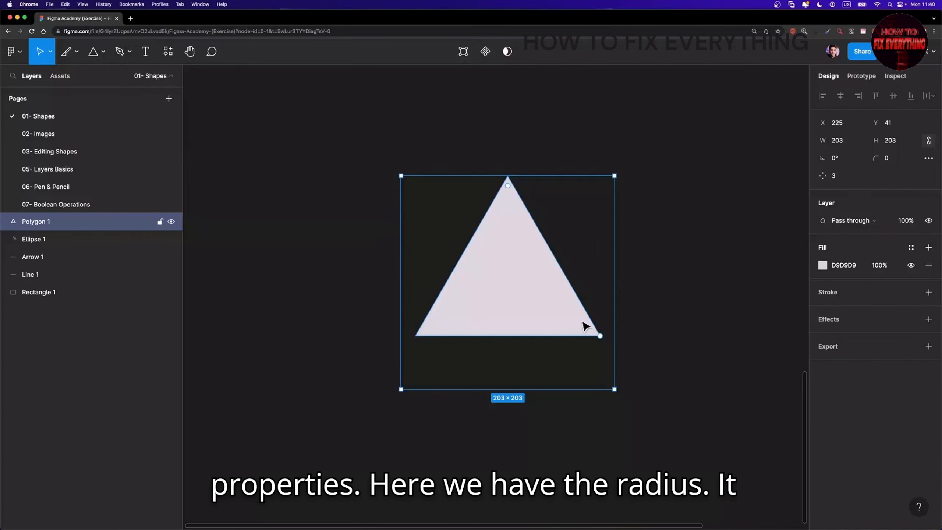
pyautogui.moveTo(507, 186); pyautogui.dragTo(507, 202)
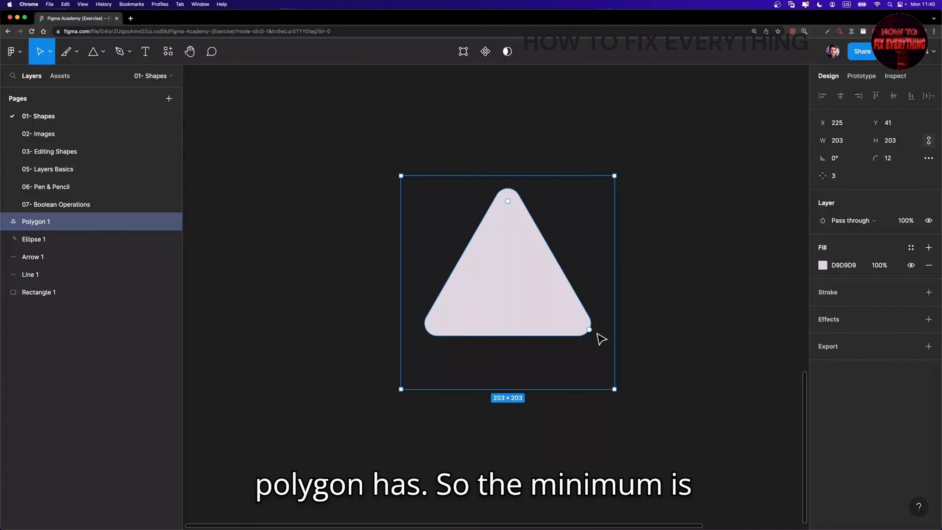
# Increase the polygon's count to 6 and move the shape up to about X 222, Y 5
pyautogui.scroll(2, 592, 333)
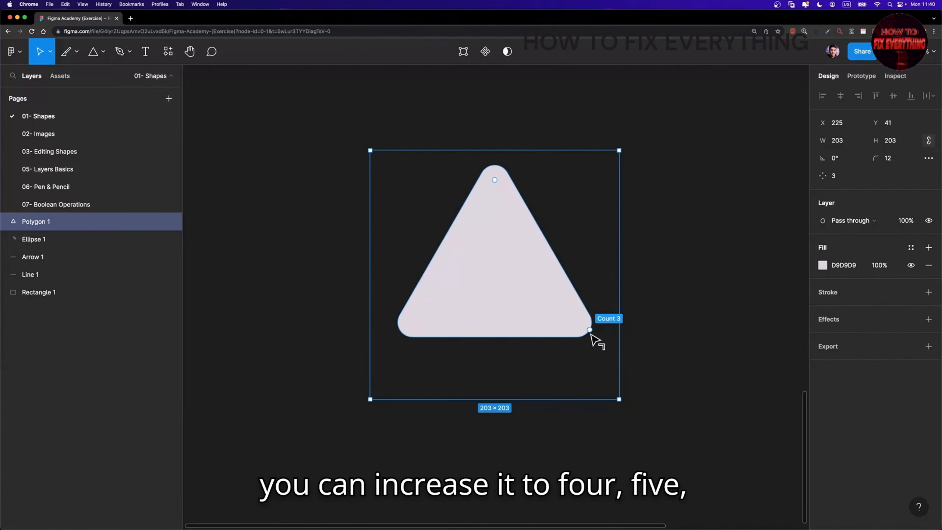
pyautogui.moveTo(590, 336); pyautogui.dragTo(560, 204)
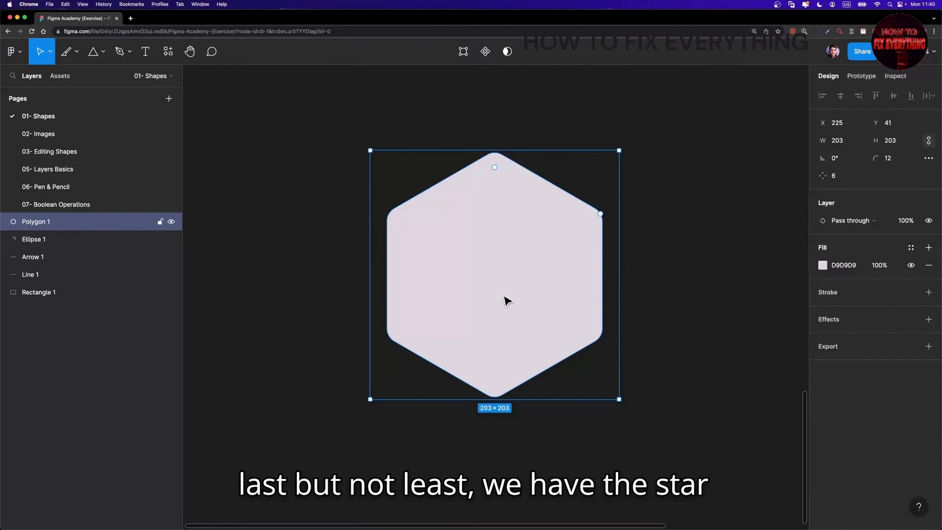
pyautogui.moveTo(506, 300); pyautogui.dragTo(503, 254)
pyautogui.scroll(-3, 473, 293)
# Draw a proportional five-pointed star of about 150×150 below the hexagon with the Star tool
pyautogui.click(111, 53)
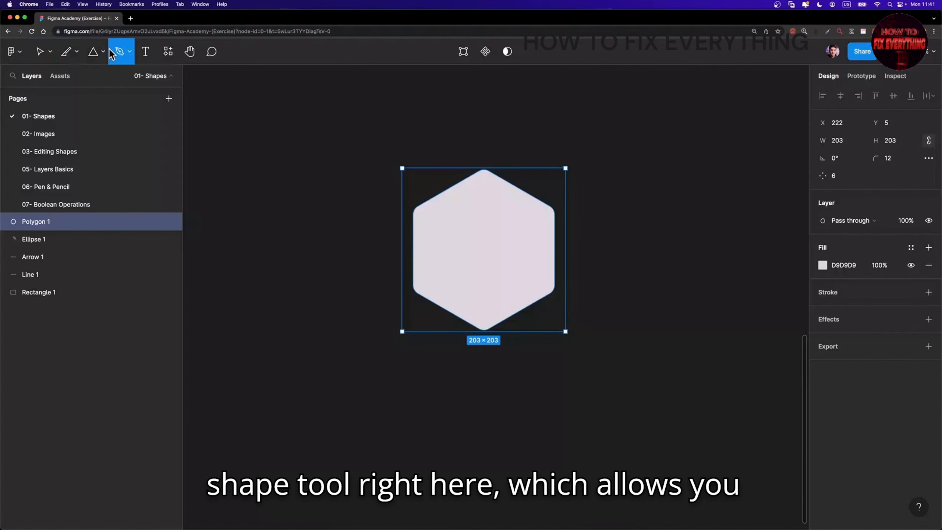
pyautogui.click(103, 52)
pyautogui.click(74, 143)
pyautogui.scroll(-5, 389, 305)
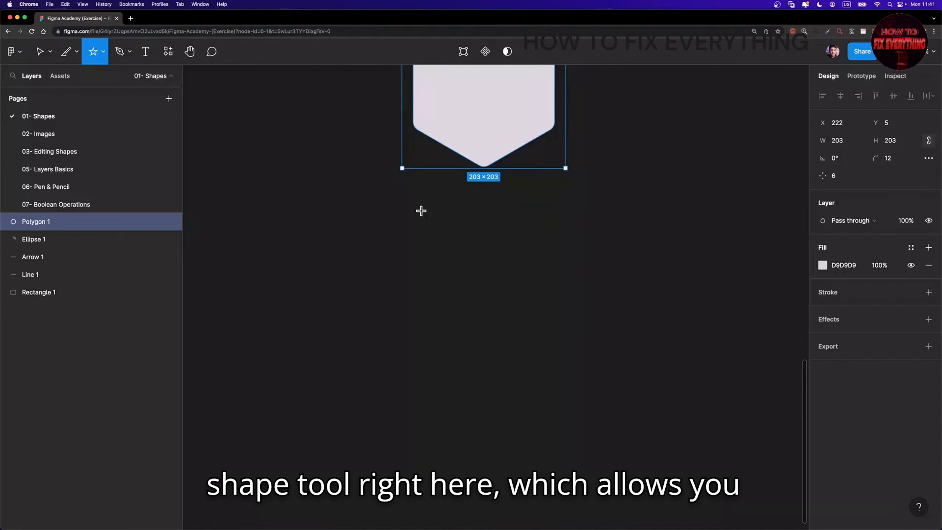
pyautogui.moveTo(421, 211); pyautogui.dragTo(531, 332)
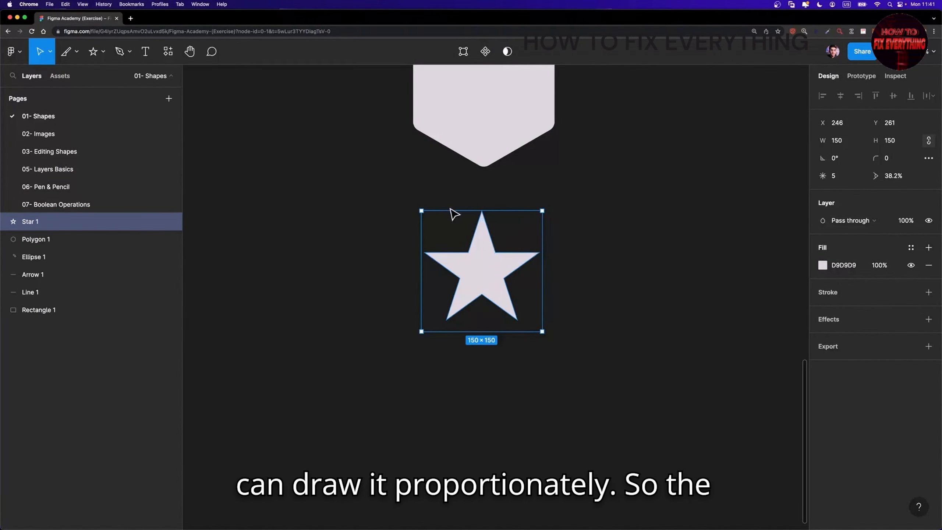
# Round the star's corners to a radius of about 3 and set its ratio to about 64%
pyautogui.scroll(3, 486, 237)
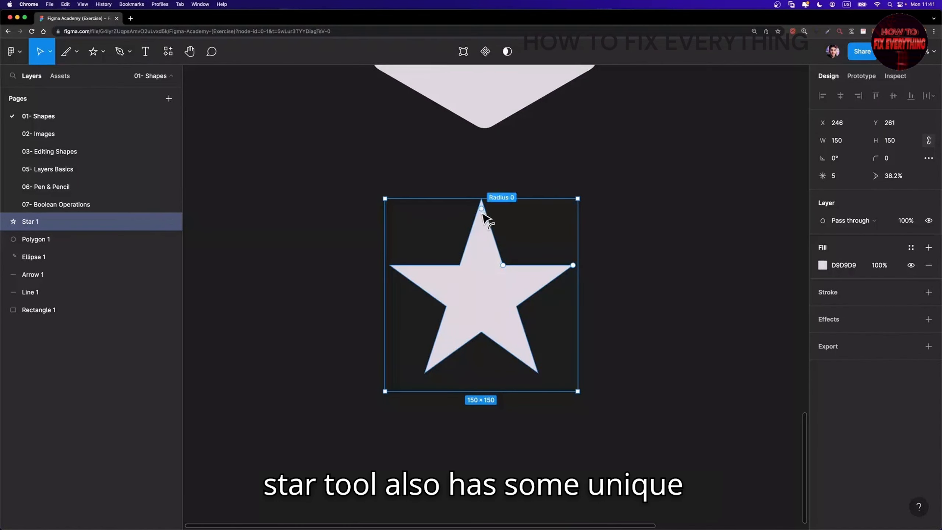
pyautogui.moveTo(482, 209)
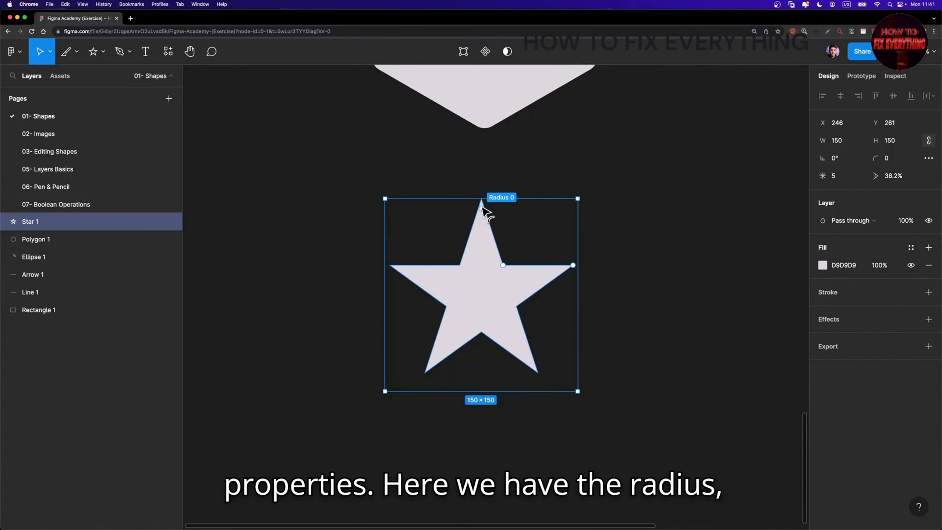
pyautogui.moveTo(482, 209); pyautogui.dragTo(488, 215)
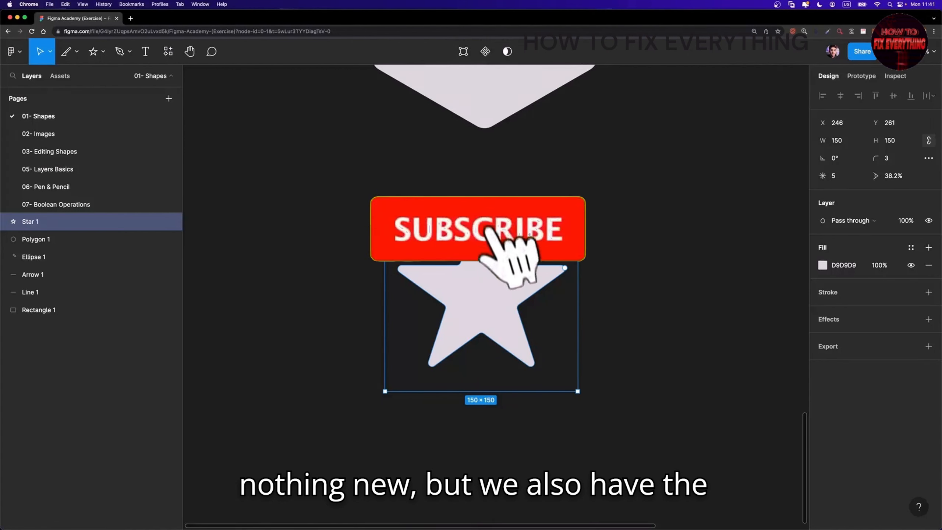
pyautogui.moveTo(505, 267); pyautogui.dragTo(518, 247)
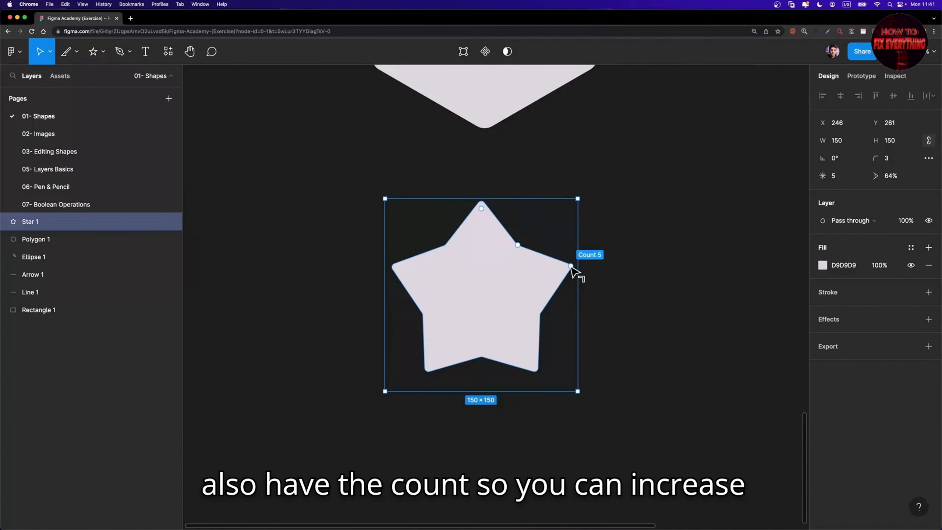